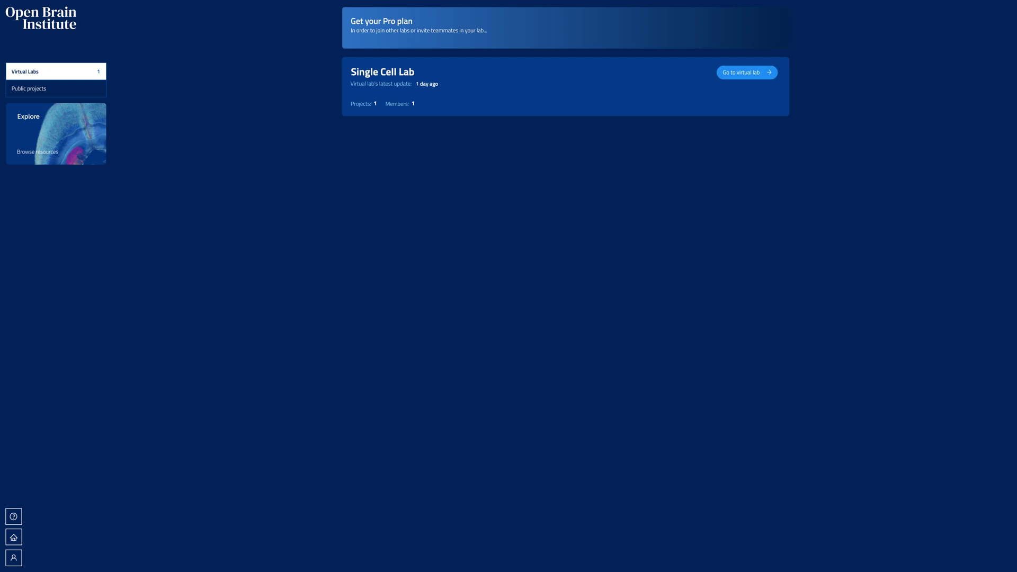
- Open the Cortex Exploration Project in the Single Cell Lab virtual lab
click(746, 72)
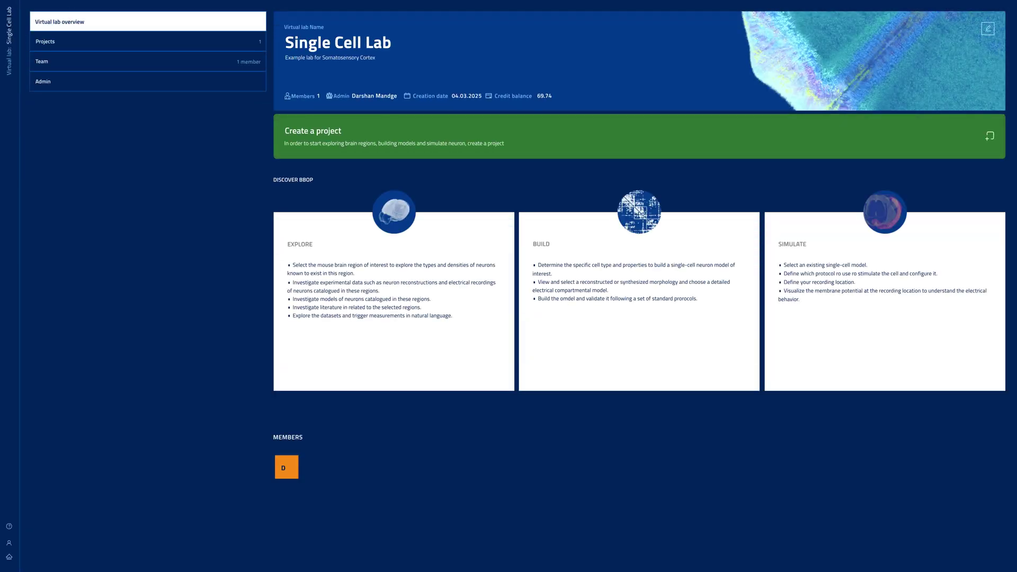
click(45, 41)
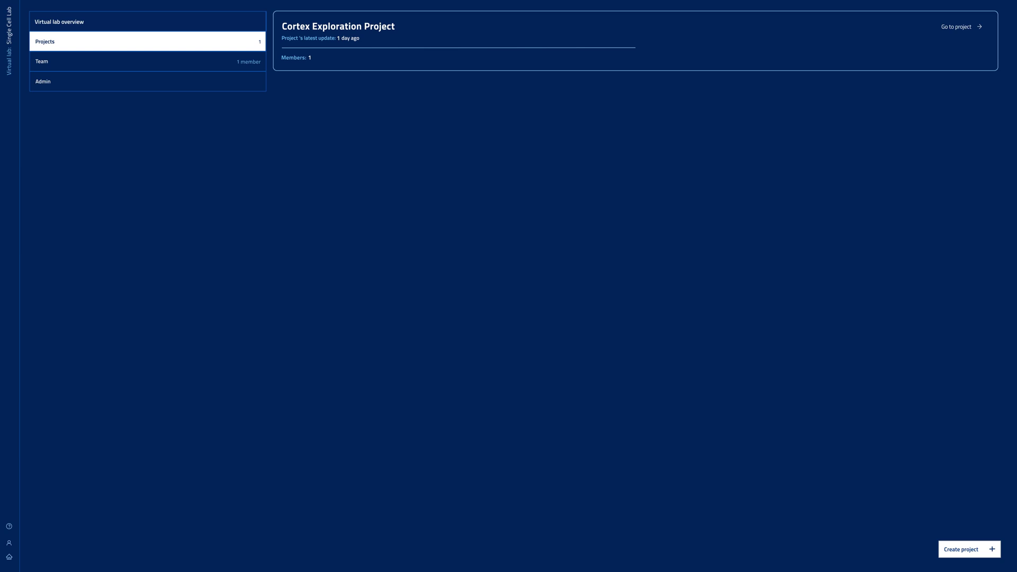
click(962, 26)
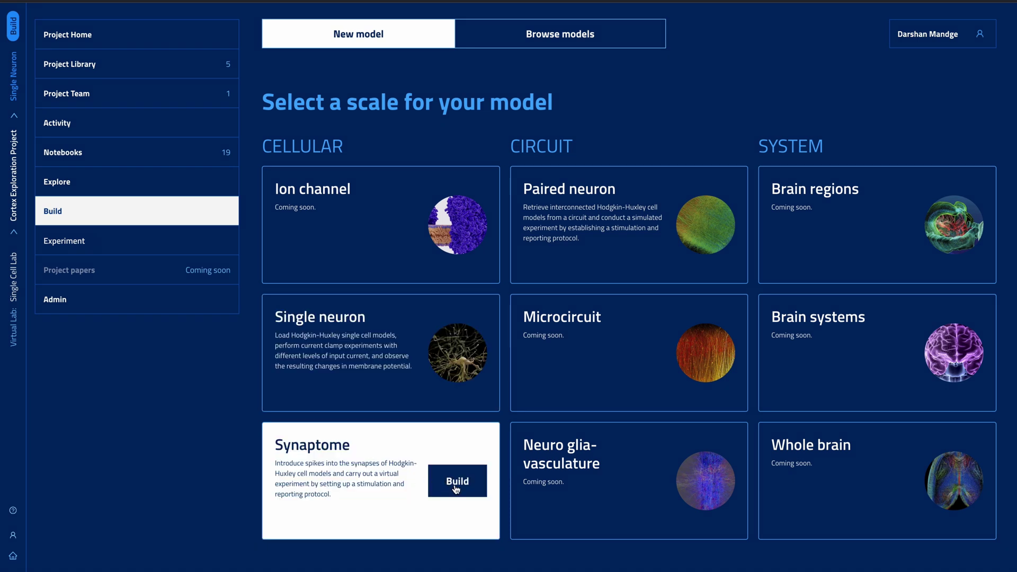
- Start building a synaptome model named "Synaptome for rat cADpyr_L5TPC: A+/B-", described as "Rat cADpyr_L5TPC neuron synaptome with apical excitatory and basal inhibitory synapse sets"
click(456, 486)
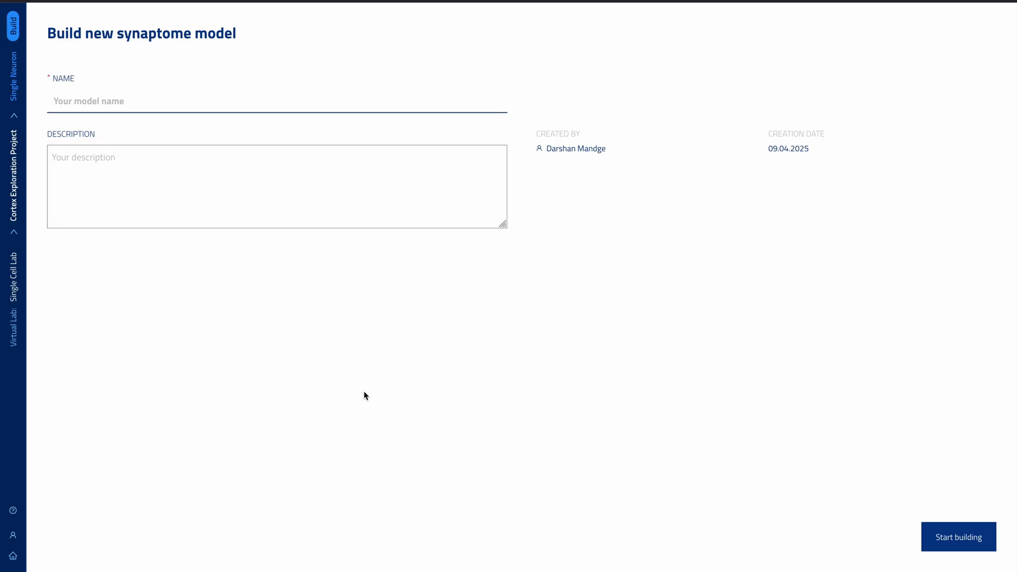
click(79, 105)
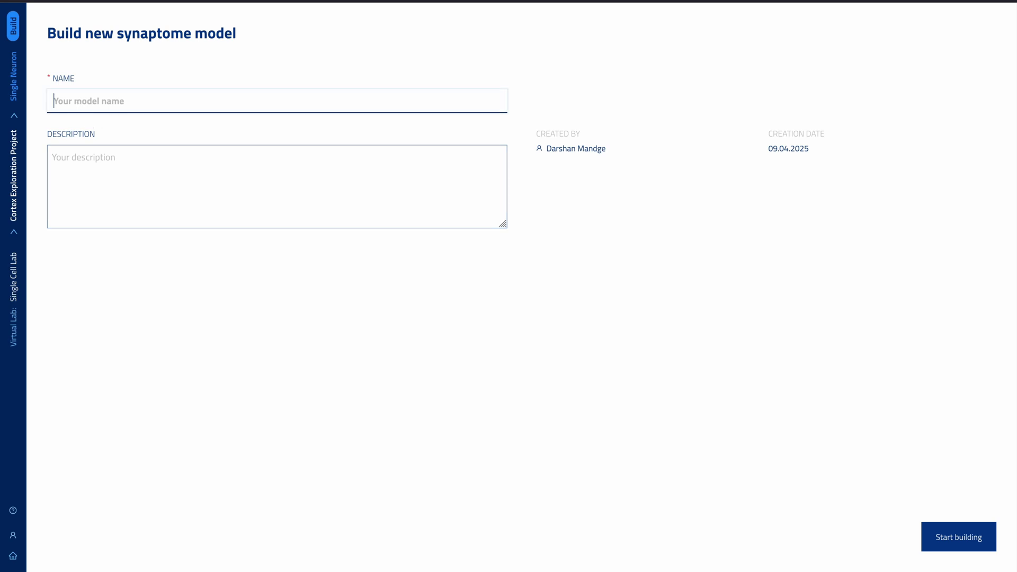
text(Synaptome for rat cADpyr_L5TPC: A+/B-)
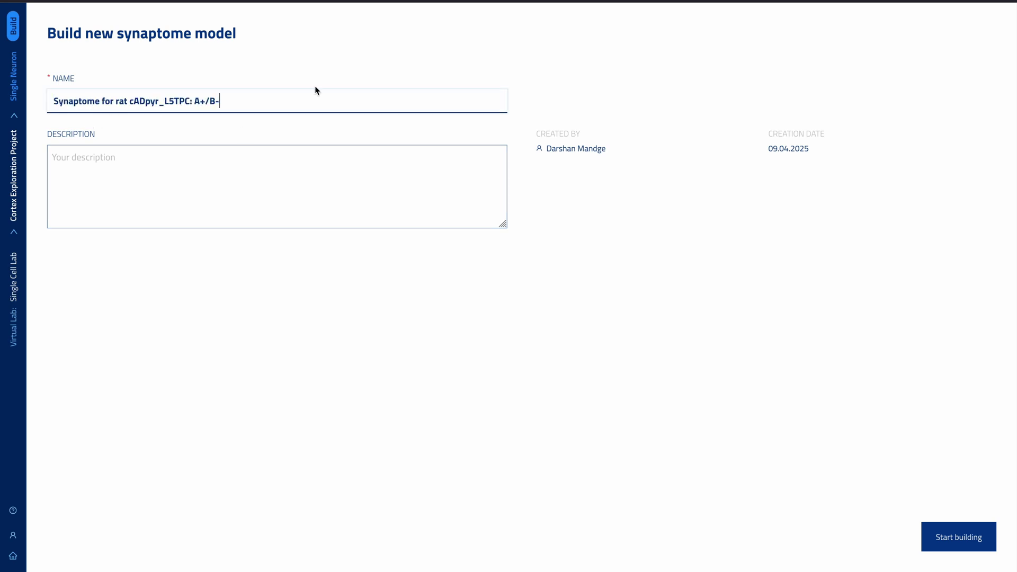
click(185, 189)
text(Rat cADpyr_L5TPC neuron synaptome with apical excitatory and basal inhibitory synapse sets)
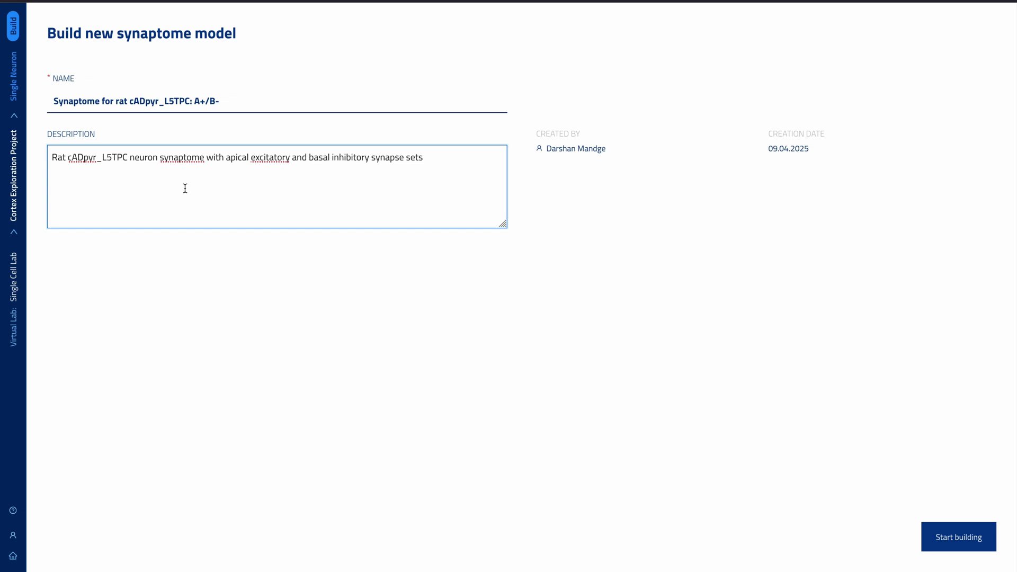
click(957, 539)
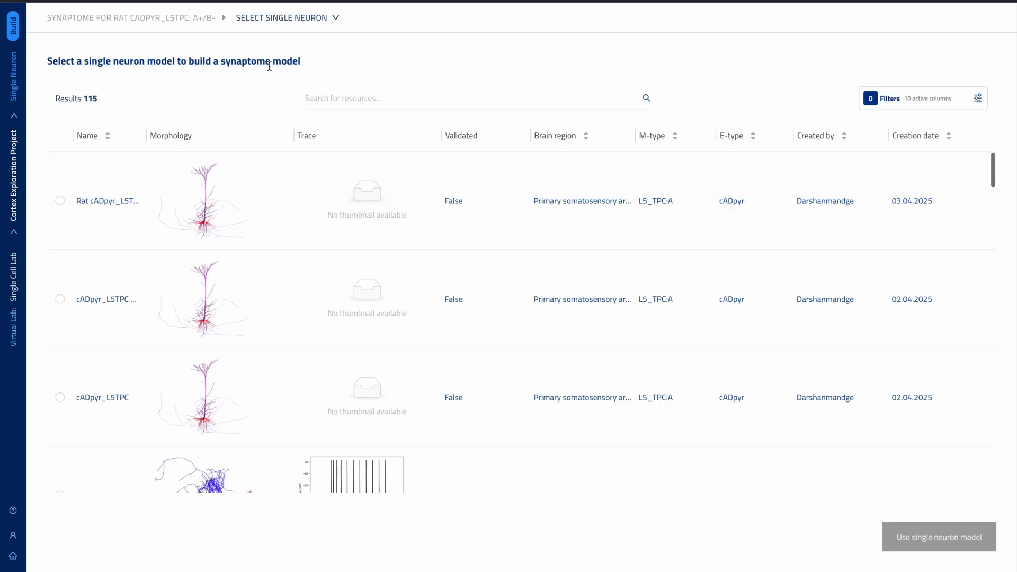
- Use the Rat cADpyr_L5TPC neuron model dated 03.04.2025 as the synaptome's single neuron model
click(61, 201)
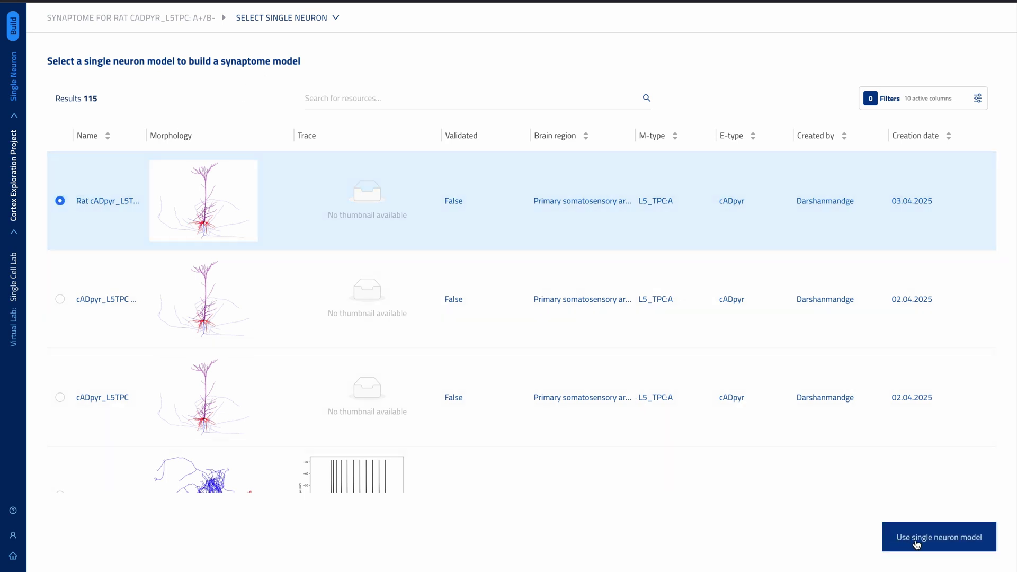
click(916, 544)
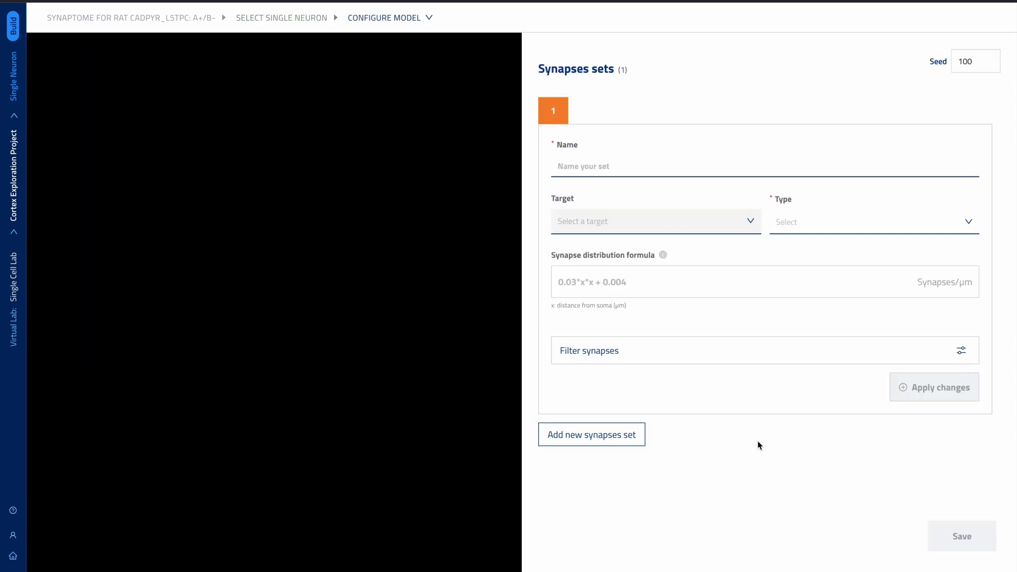
- Name the first synapse set "EXC Apical" and configure it as Excitatory Synapses targeting Apical dendrites
click(622, 169)
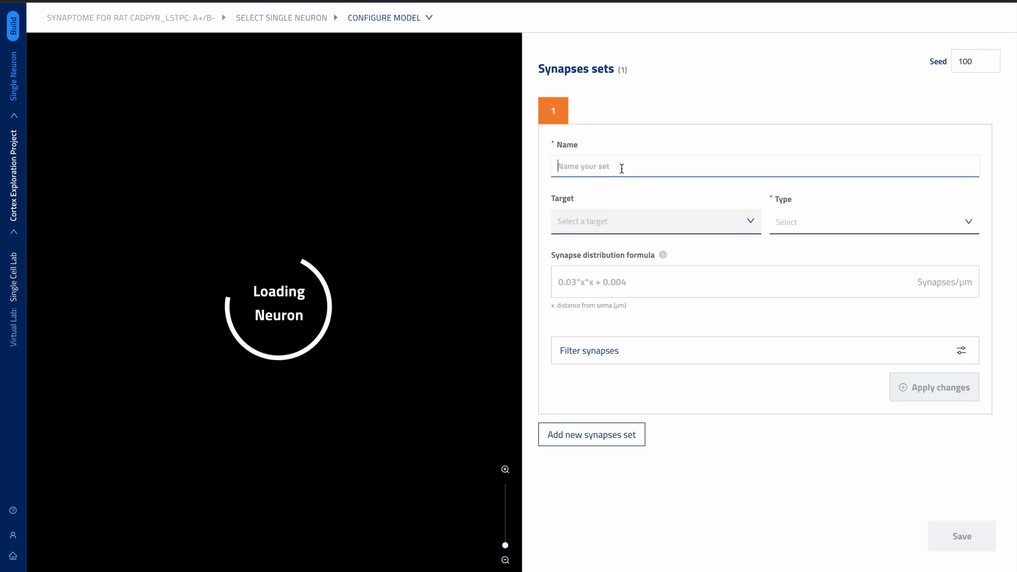
text(EXC)
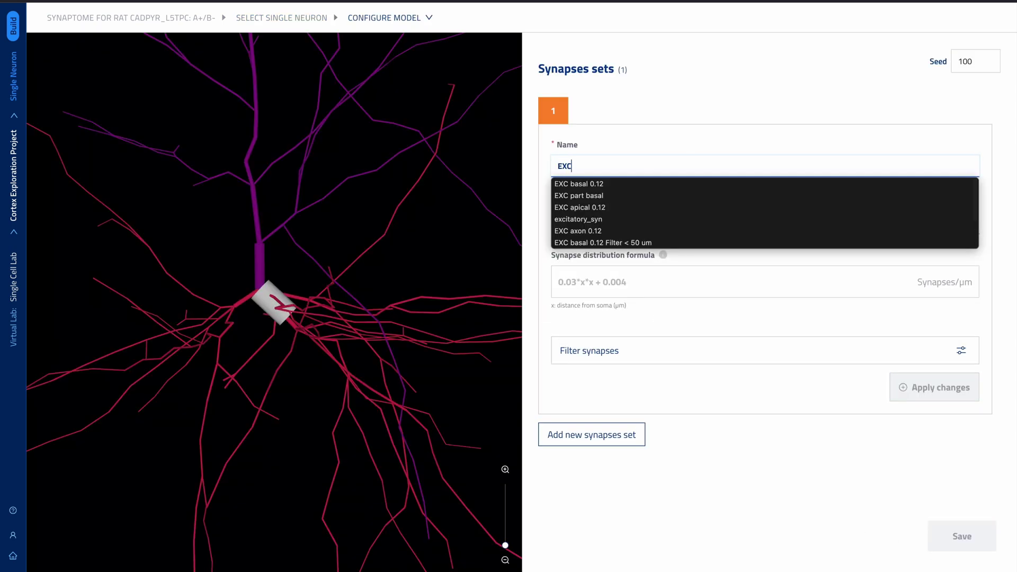
text( Apical)
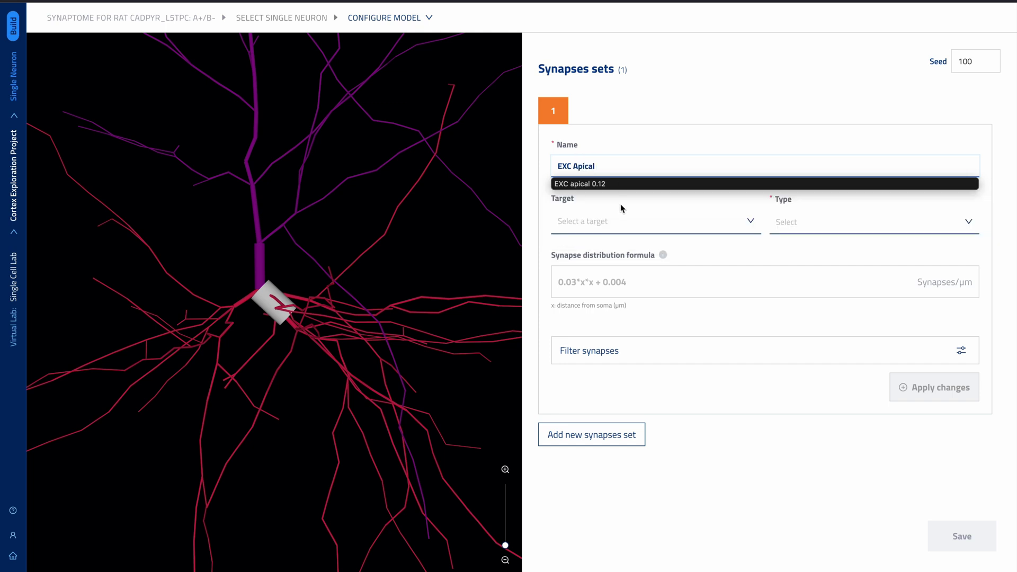
click(620, 221)
click(609, 284)
click(795, 224)
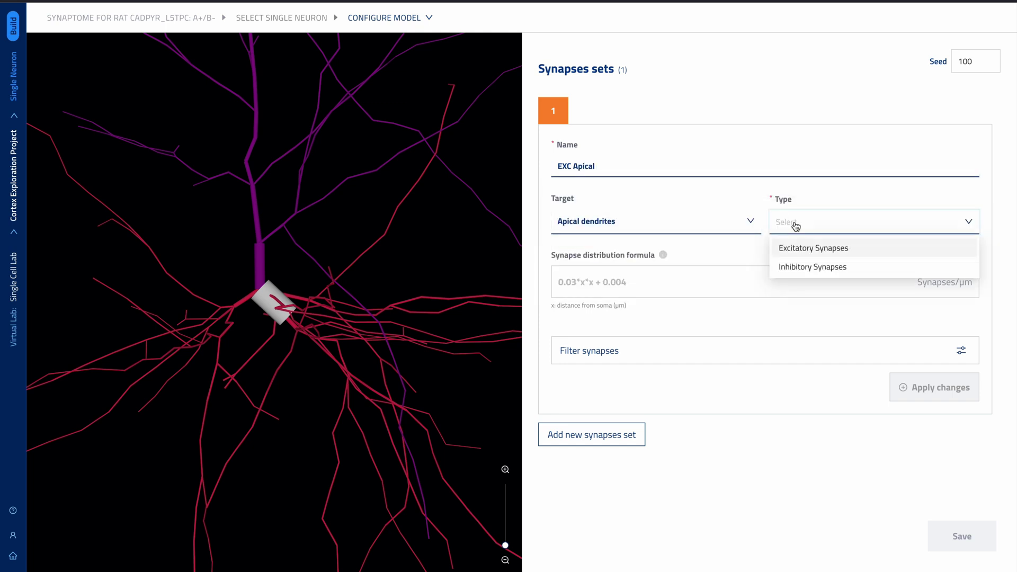
click(802, 253)
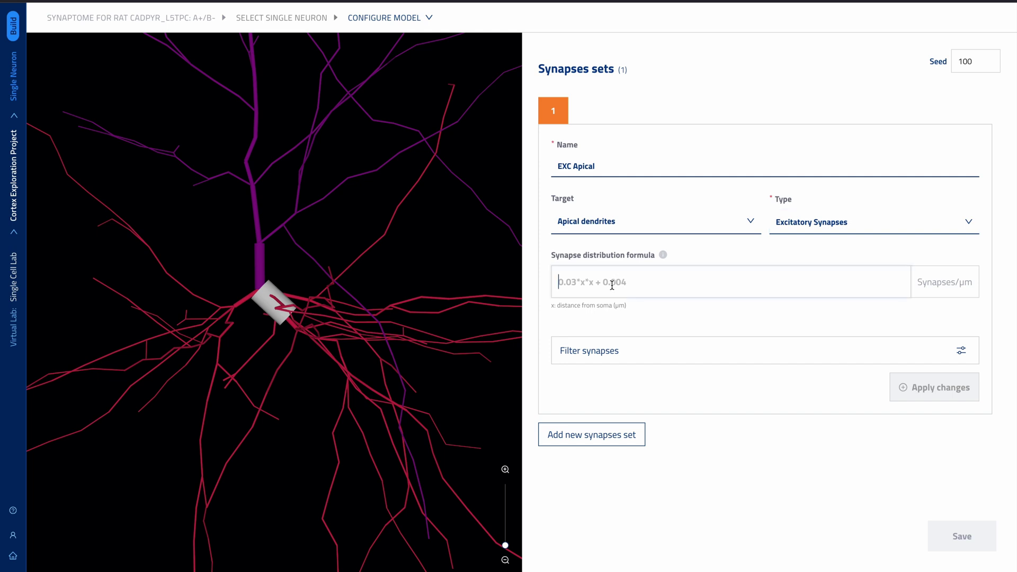
- Set the EXC Apical set's synapse distribution formula to 0.003*x
text(0.00)
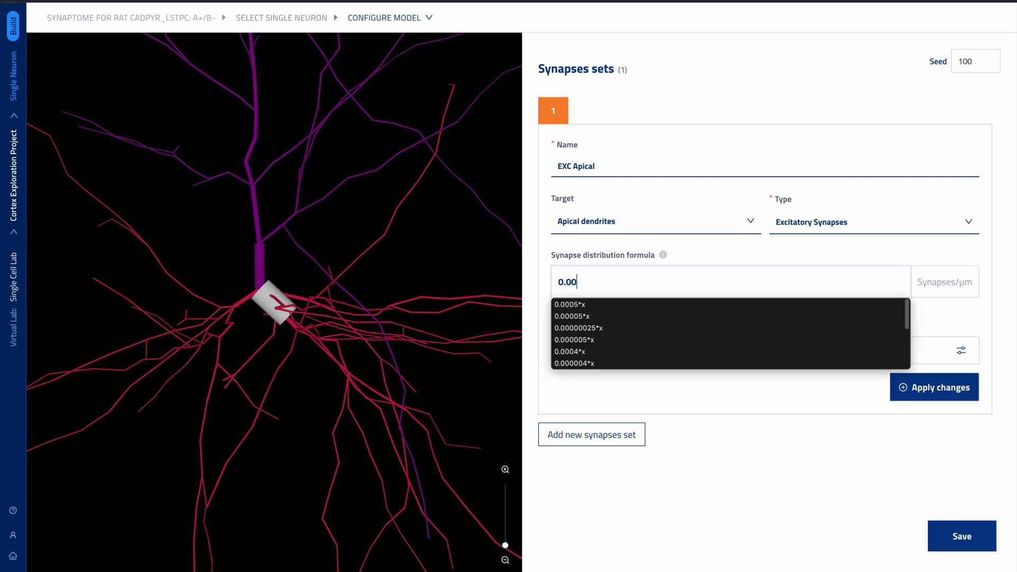
text(3)
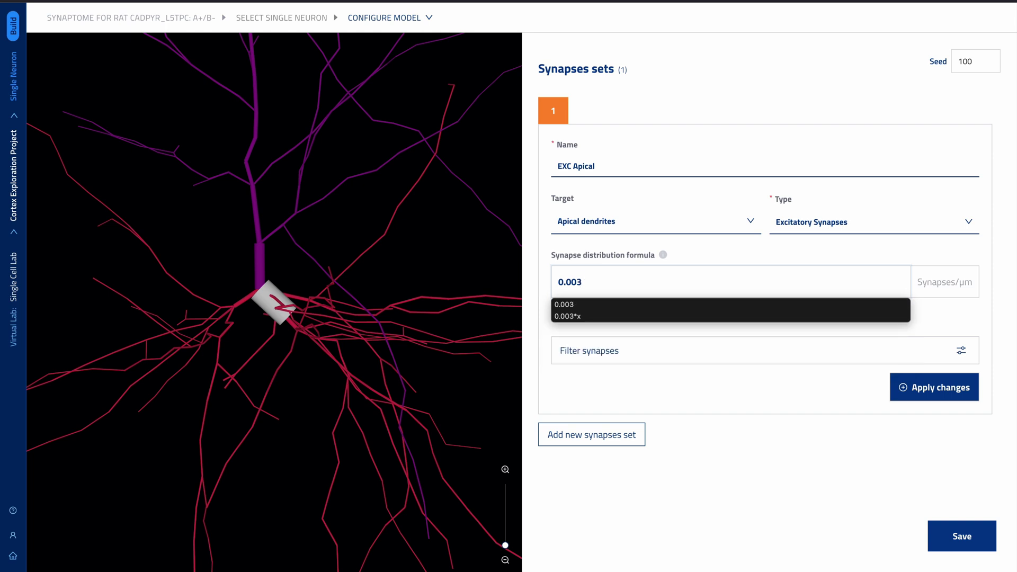
text(*x)
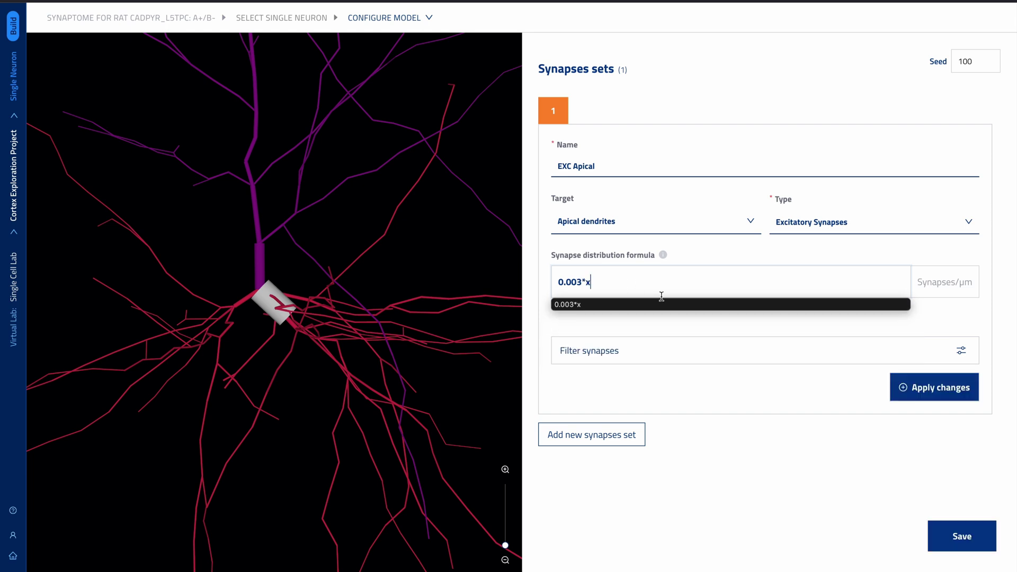
click(689, 324)
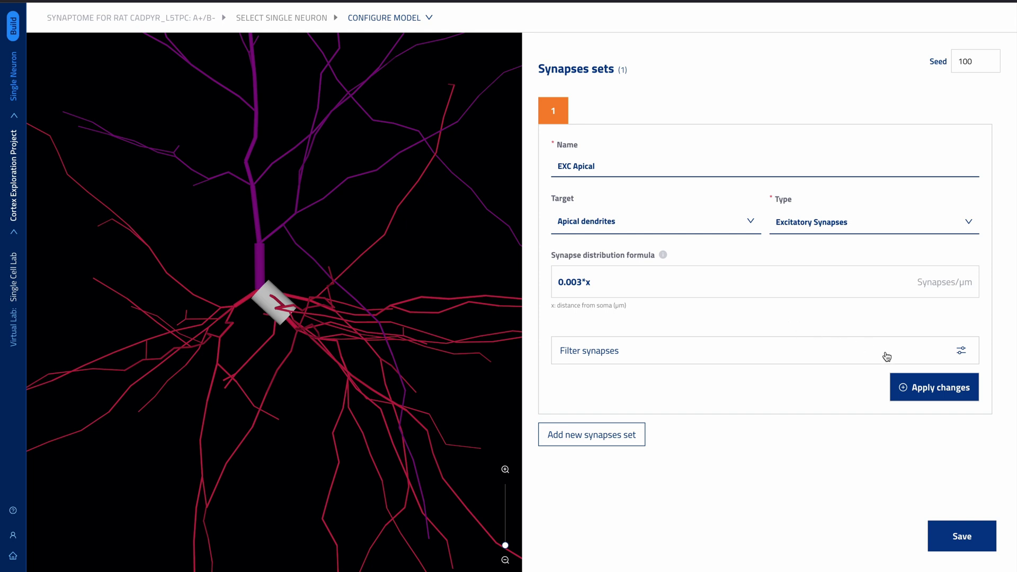
- Add a filter excluding EXC Apical synapses at a soma distance less than or equal to 50, and apply the changes
click(962, 351)
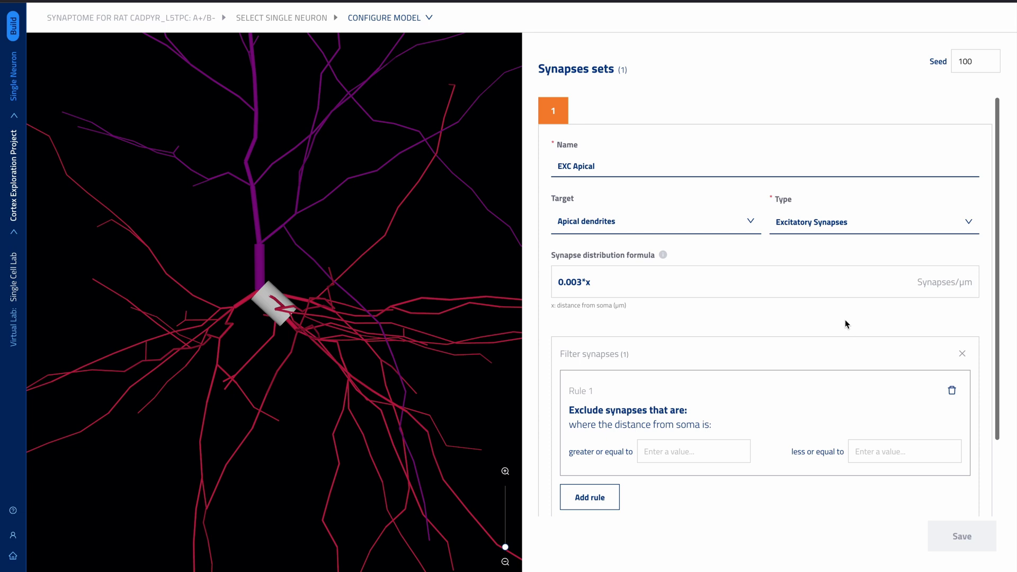
scroll(845, 319, down, 2)
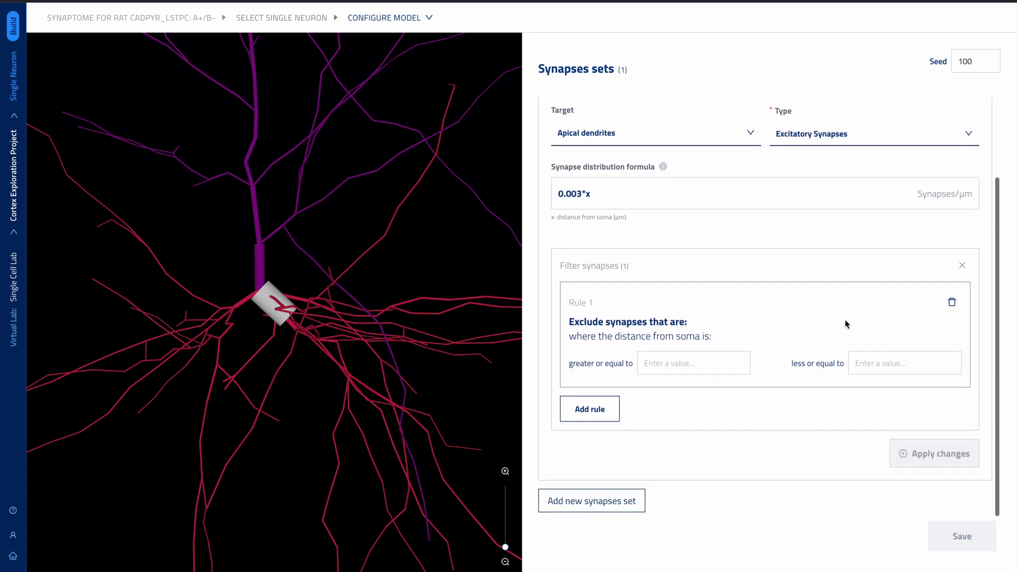
click(872, 367)
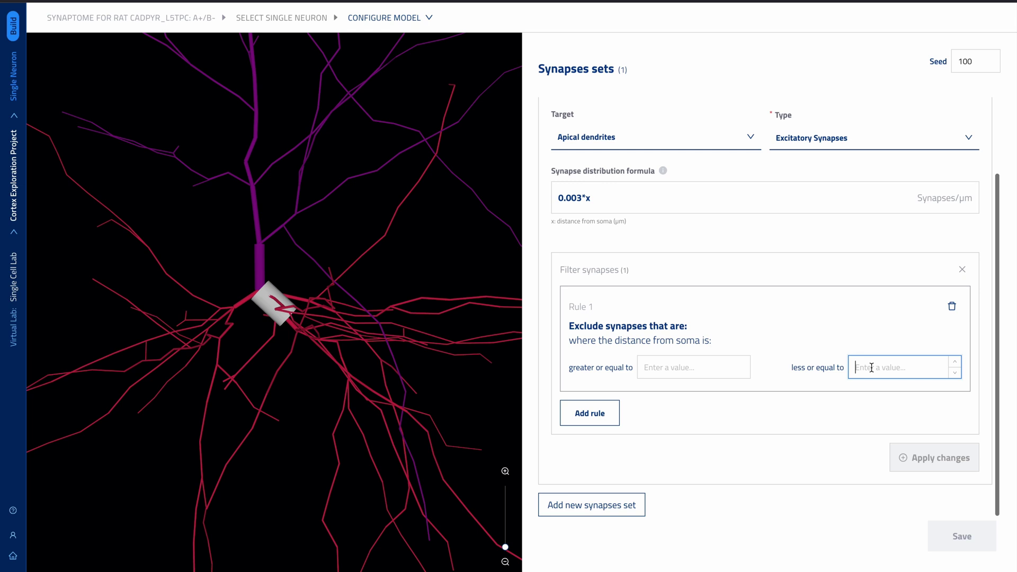
text(50)
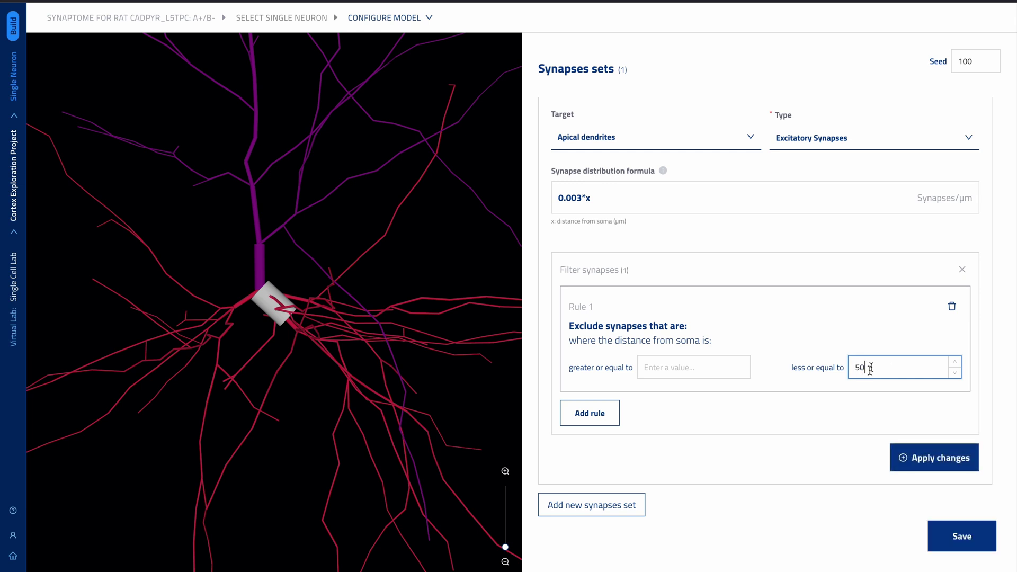
scroll(844, 429, up, 1)
click(909, 480)
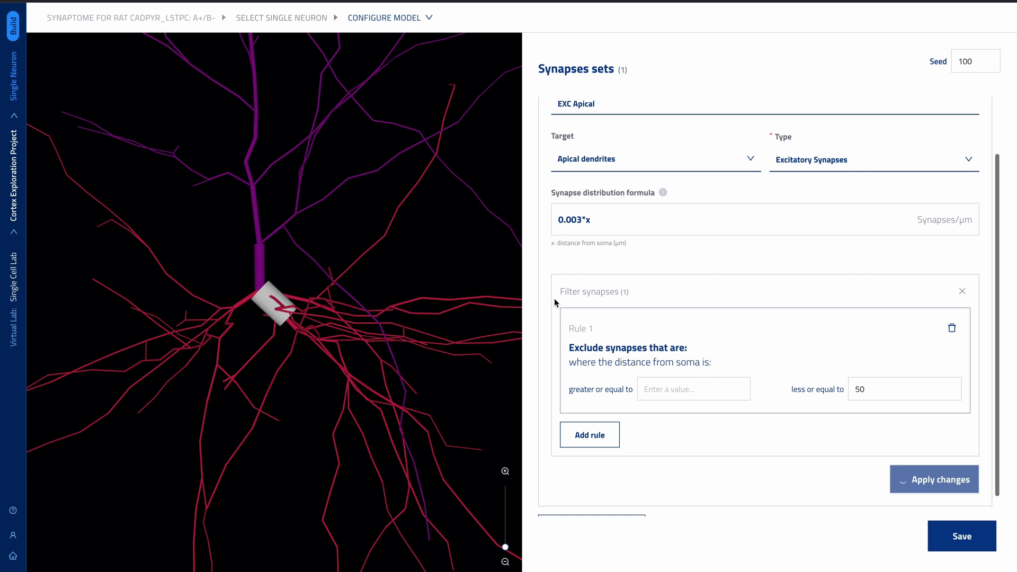
- Add a second synapse set named "INH Basal" with Inhibitory Synapses targeting Basal Dendrites
click(604, 501)
click(587, 308)
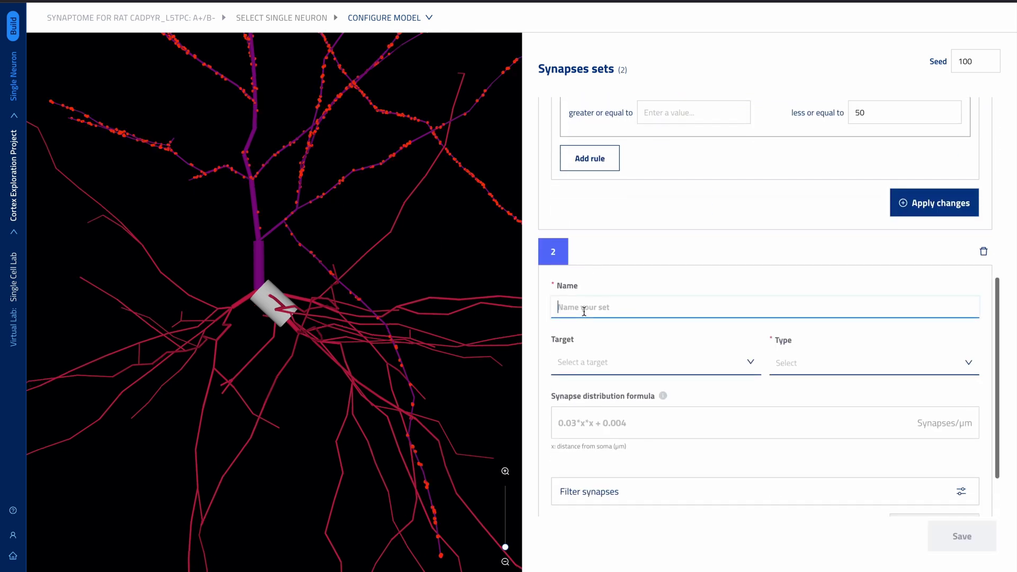
text(B)
key(BackSpace)
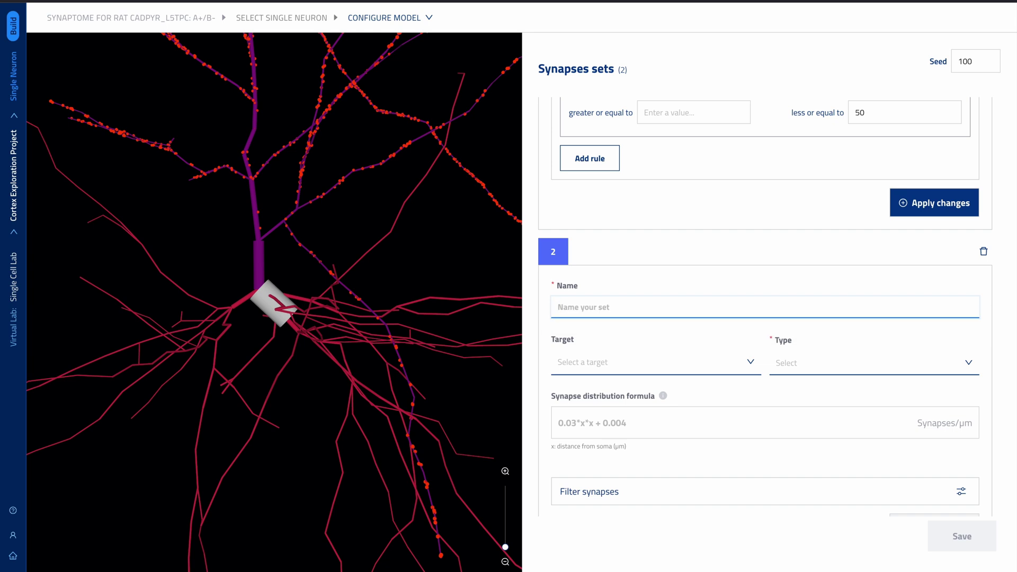
text(INH Basal)
click(587, 365)
click(590, 404)
click(791, 365)
click(795, 407)
- Give the INH Basal set the distribution formula 0.0005*x, exclude synapses at a soma distance of 25 or less, and apply the changes
click(685, 423)
text(0.0)
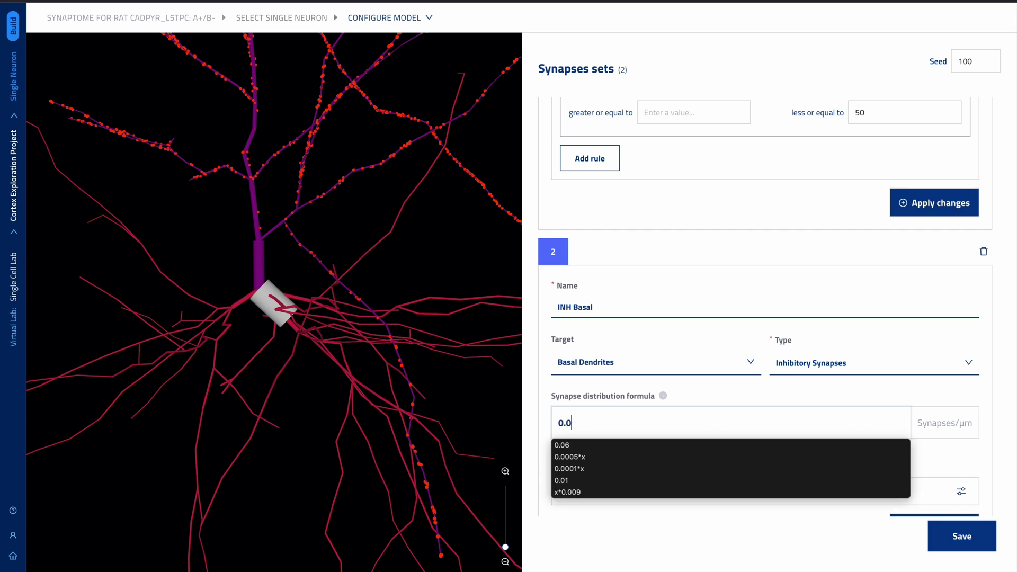
text(005*)
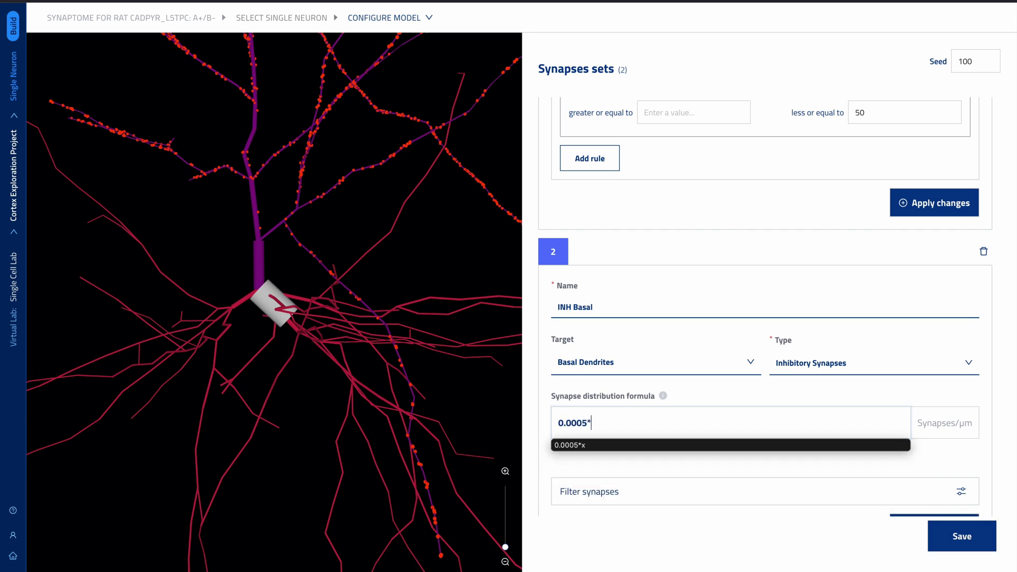
text(x)
click(733, 492)
click(909, 477)
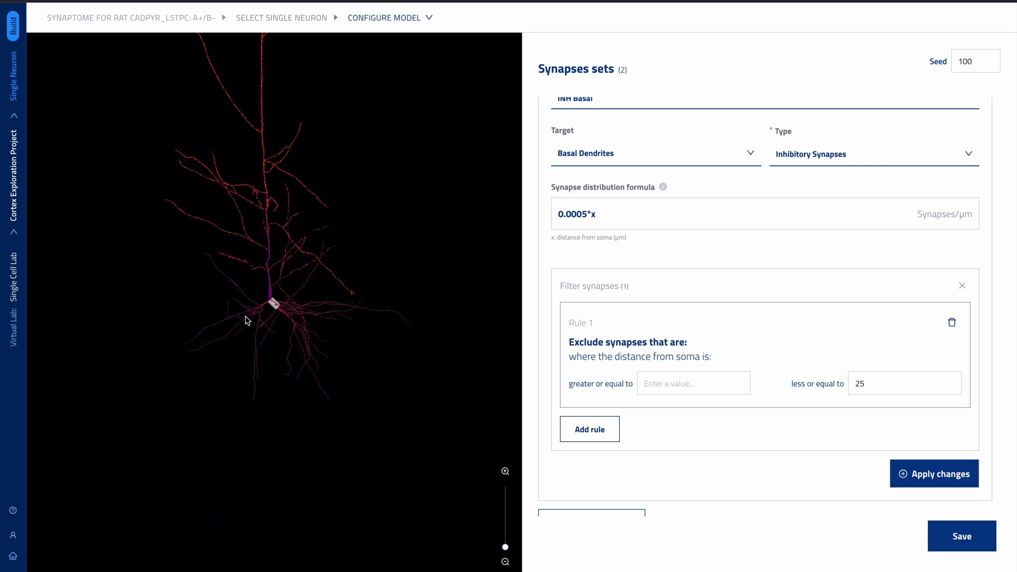
scroll(604, 379, down, 1)
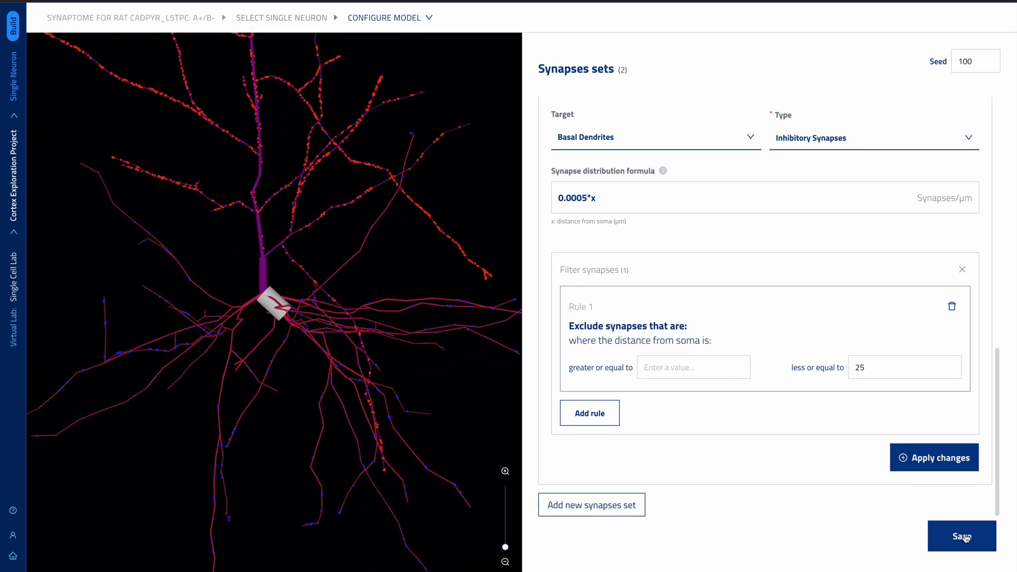
- Save the configured synaptome model and add it to the project library
click(954, 536)
click(985, 25)
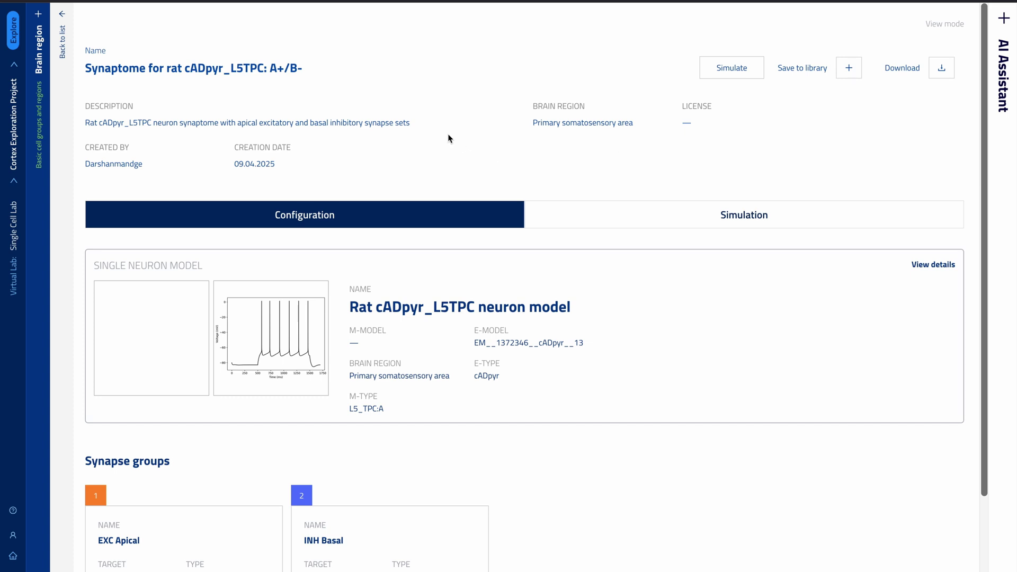
click(803, 68)
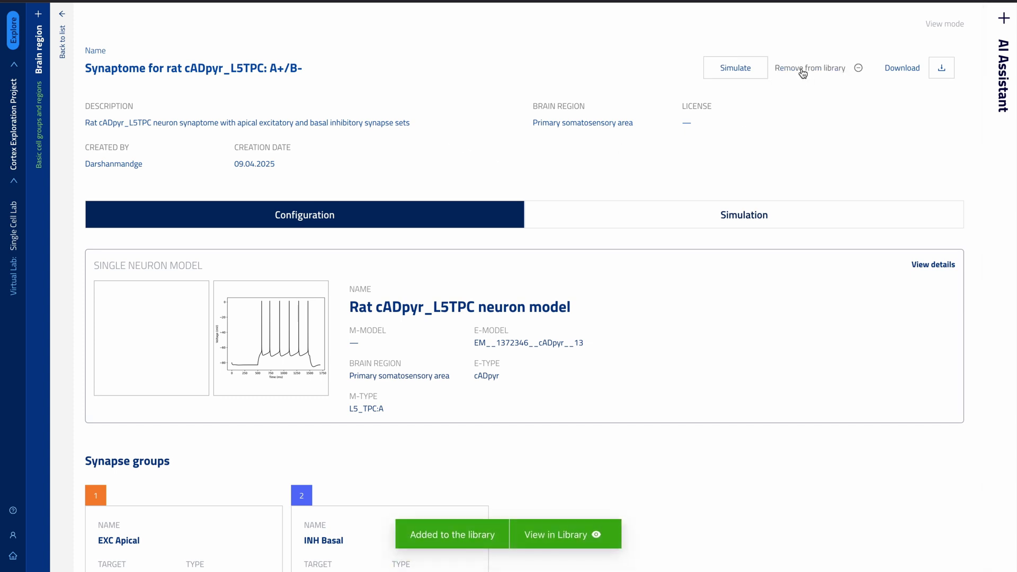
- Start a new synaptome experiment in the project using the "Synaptome for rat cADpyr_L5TPC: A+/B-" model
click(23, 139)
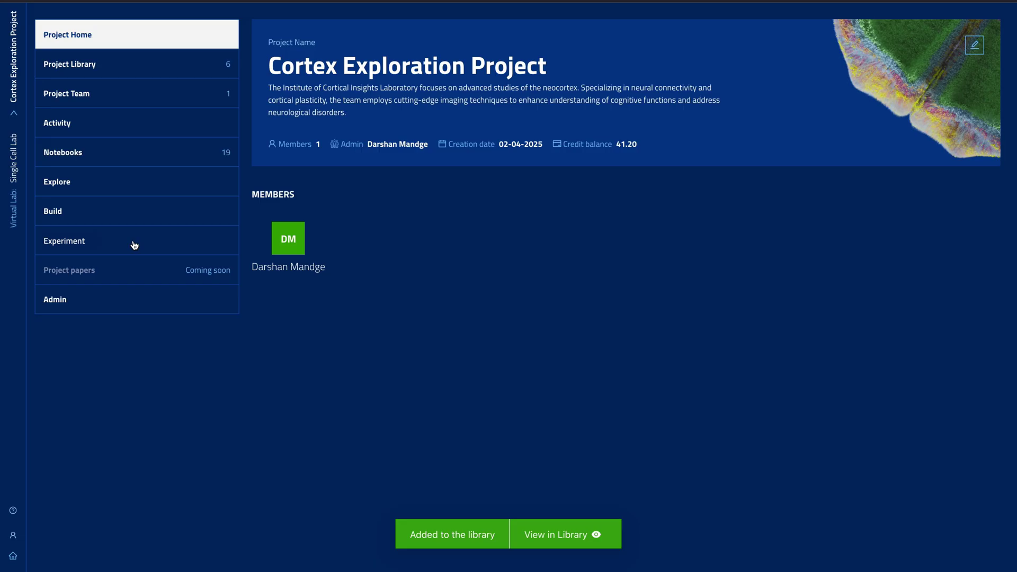
click(118, 246)
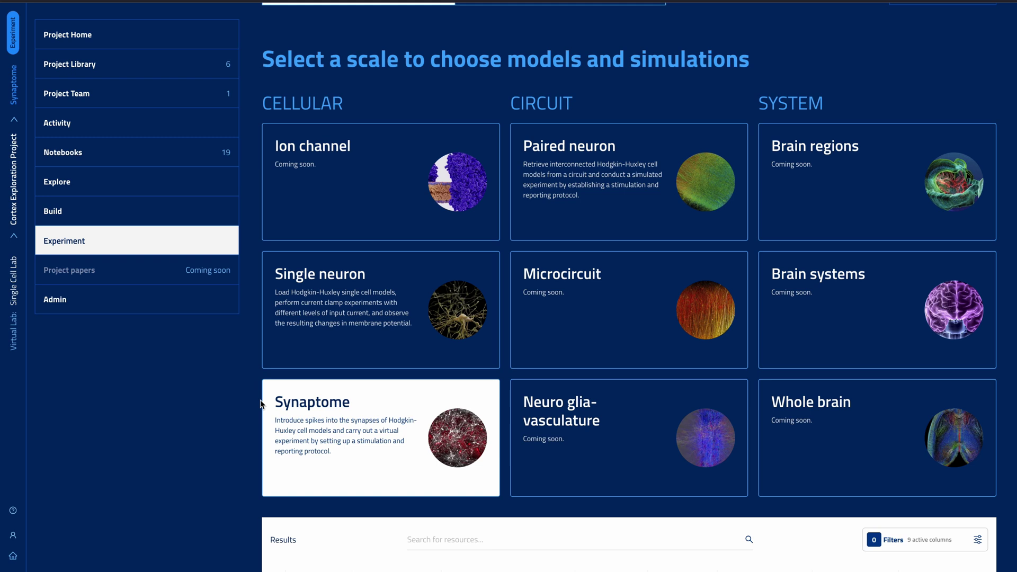
scroll(260, 405, down, 5)
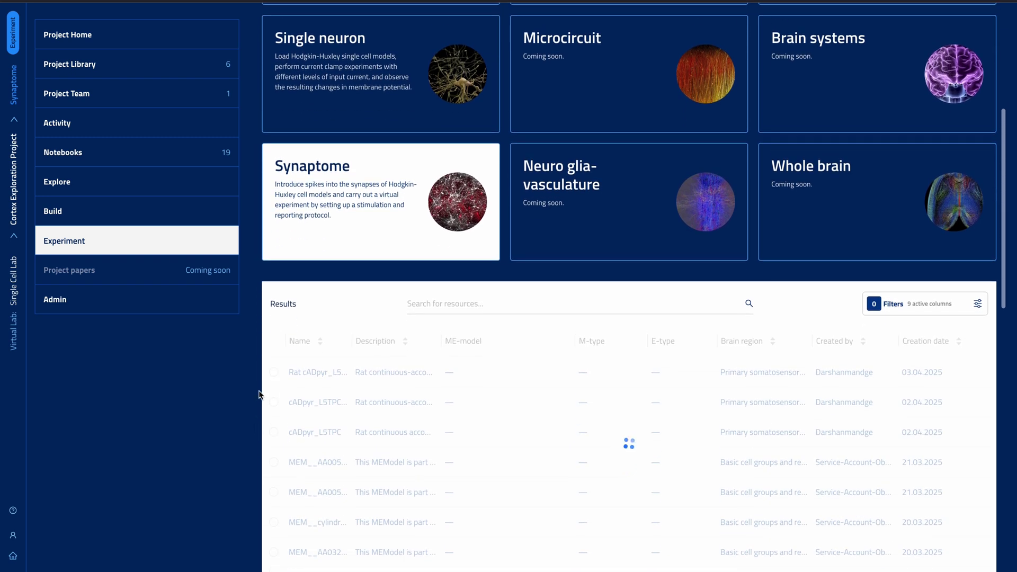
scroll(260, 395, down, 1)
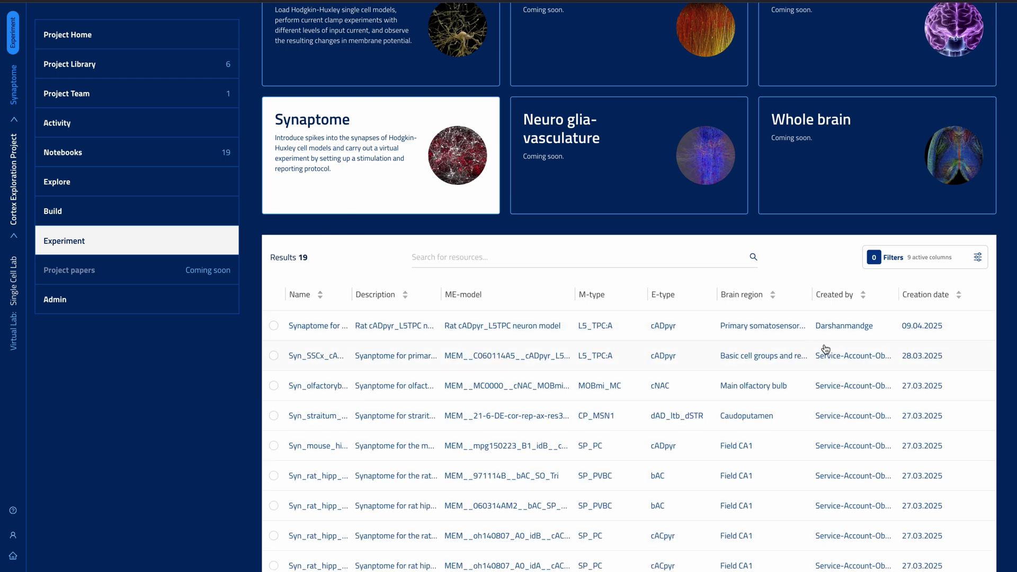
click(274, 326)
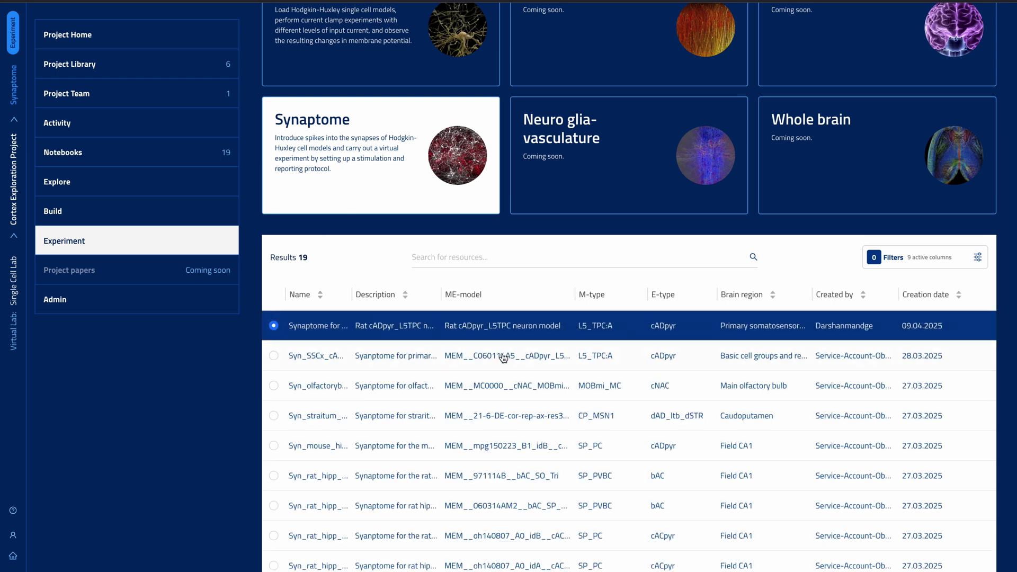
scroll(705, 402, down, 6)
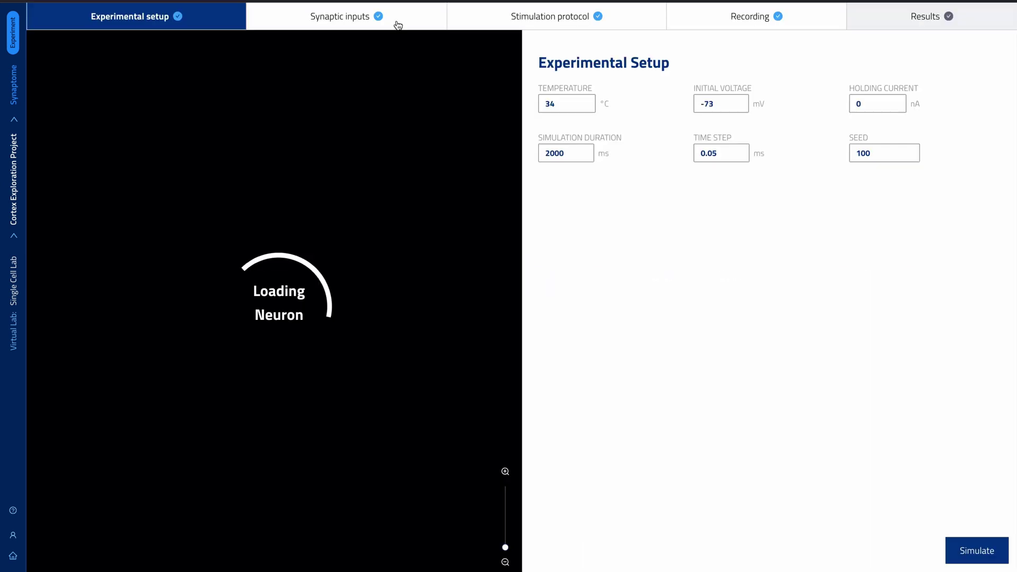
- Add a second synaptic input for the INH Basal group with a frequency of 10 Hz, and display its synapses on the neuron
click(395, 25)
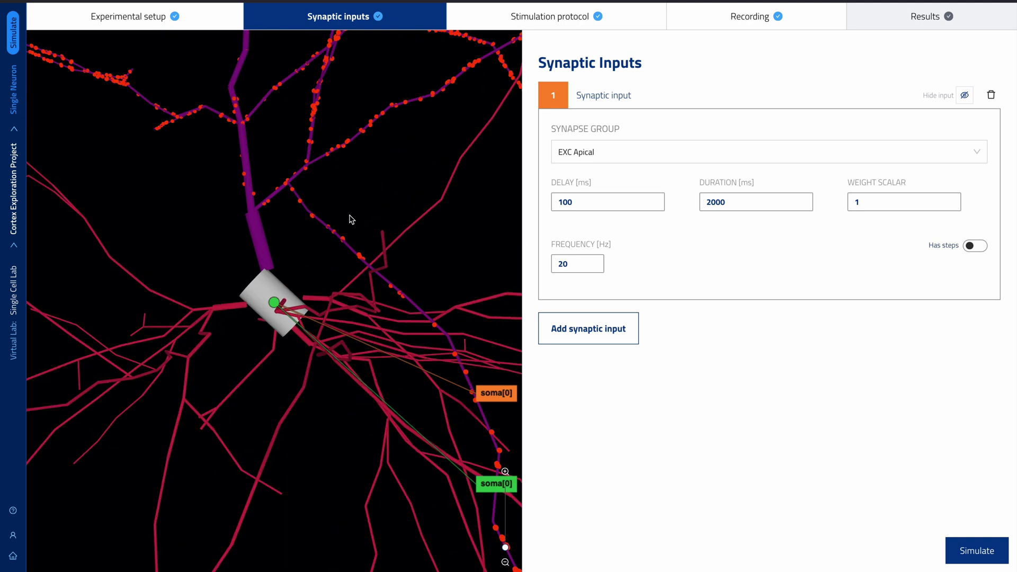
scroll(351, 219, down, 5)
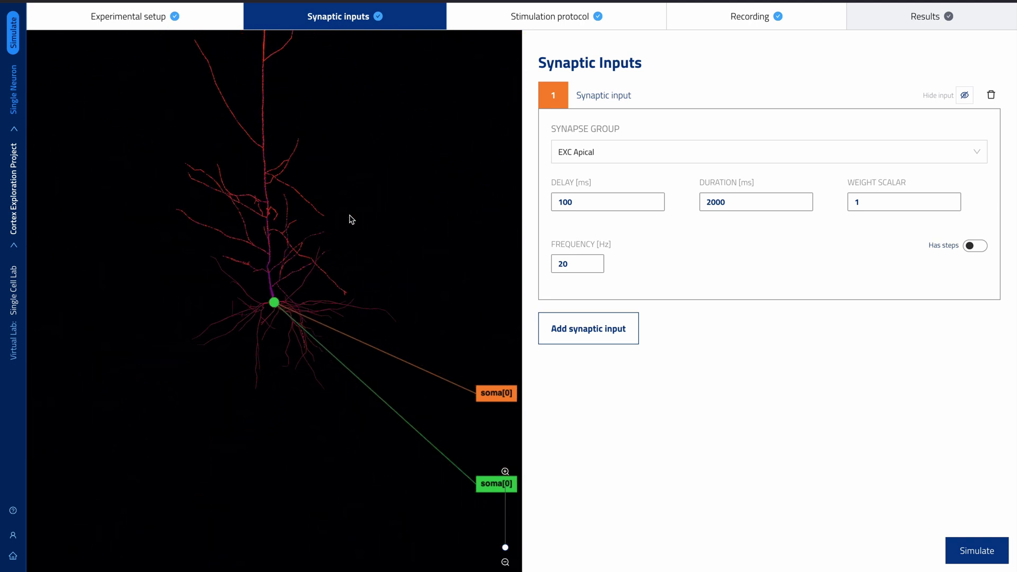
click(587, 339)
click(643, 342)
click(628, 419)
double_click(563, 452)
text(1)
click(965, 284)
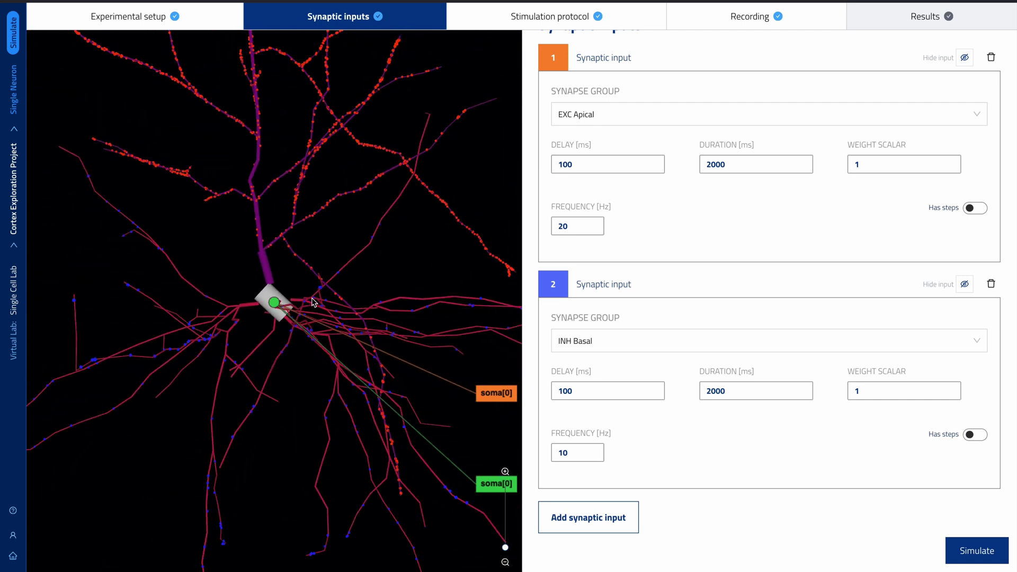
- Review the stimulation protocol's settings and current plot, and add a second recording at section dend[34]
click(563, 20)
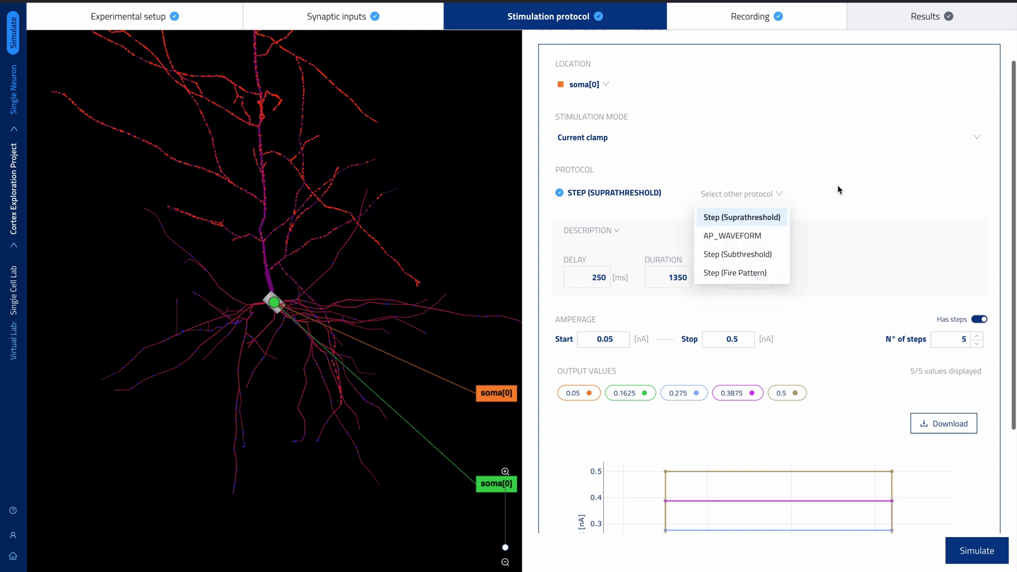
scroll(858, 449, down, 3)
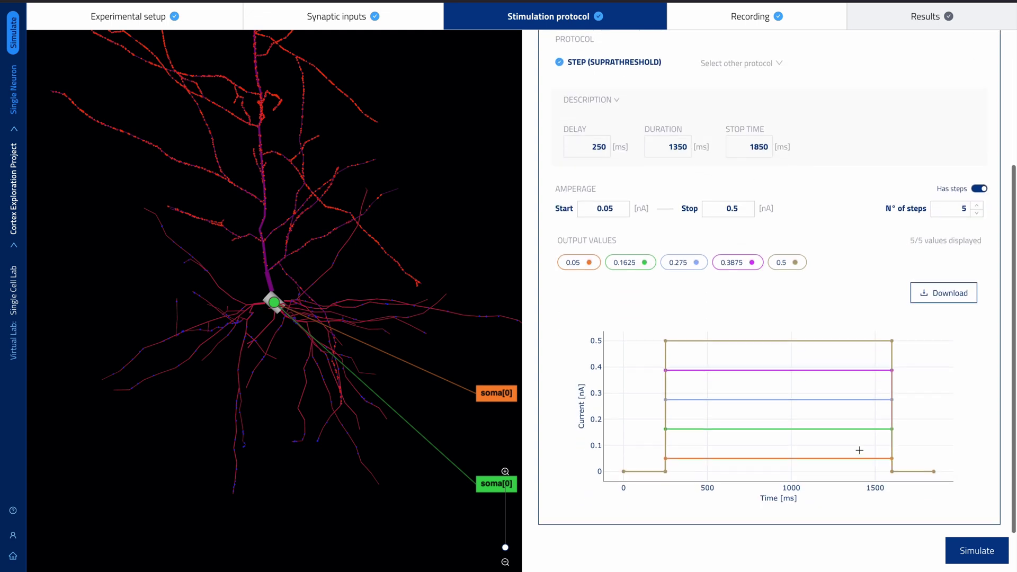
click(756, 13)
click(579, 121)
click(729, 144)
scroll(673, 268, down, 10)
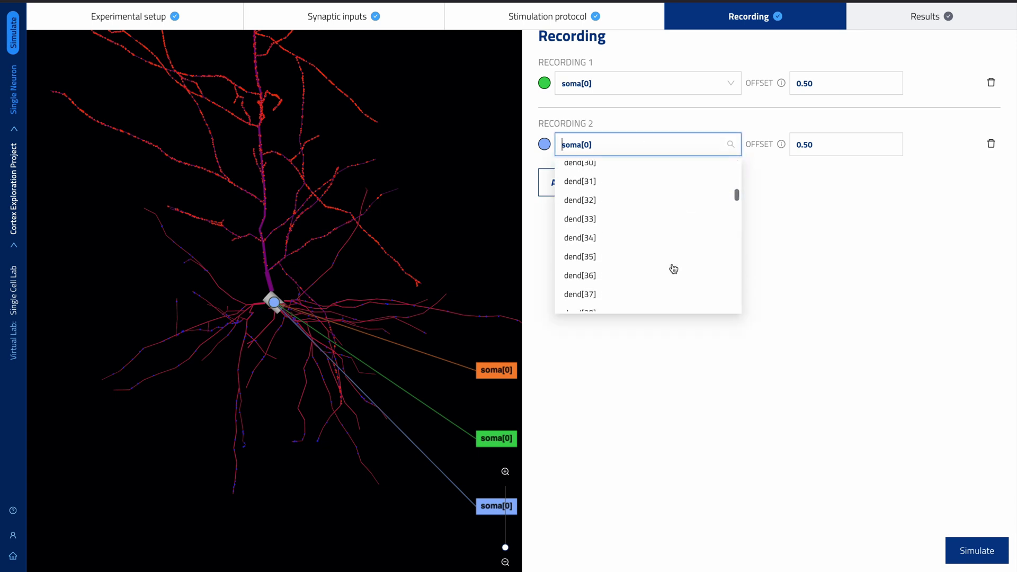
click(609, 239)
- Add a third recording at section apic[43] by picking it on the neuron's apical trunk, and run the simulation
mouse_move(261, 148)
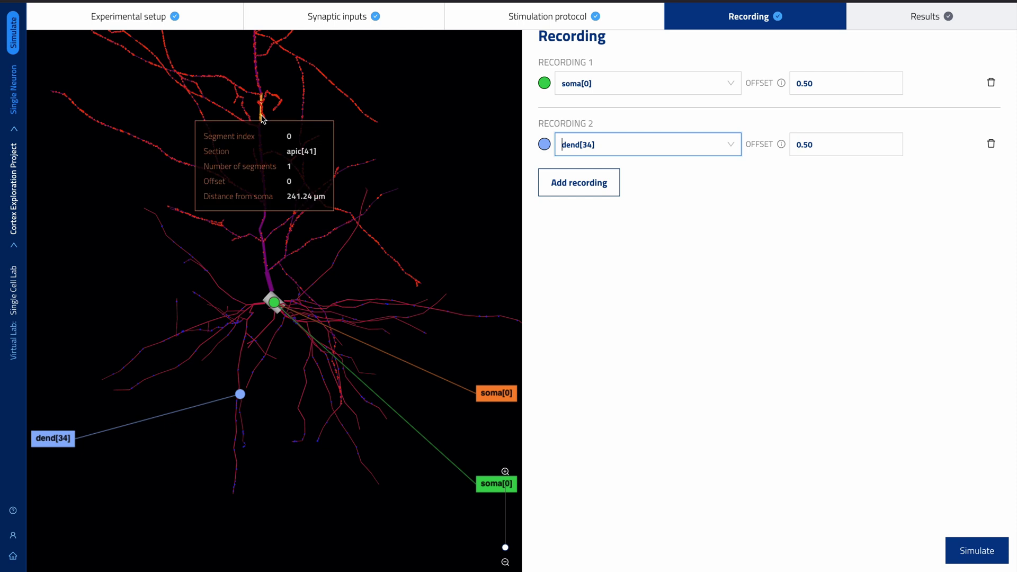
mouse_move(264, 106)
click(260, 87)
click(313, 93)
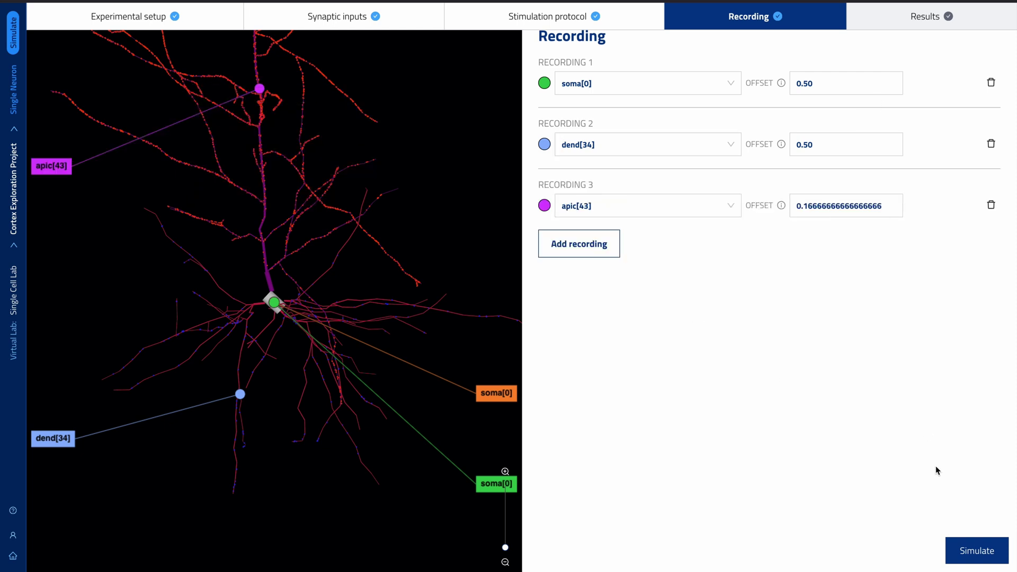
click(979, 543)
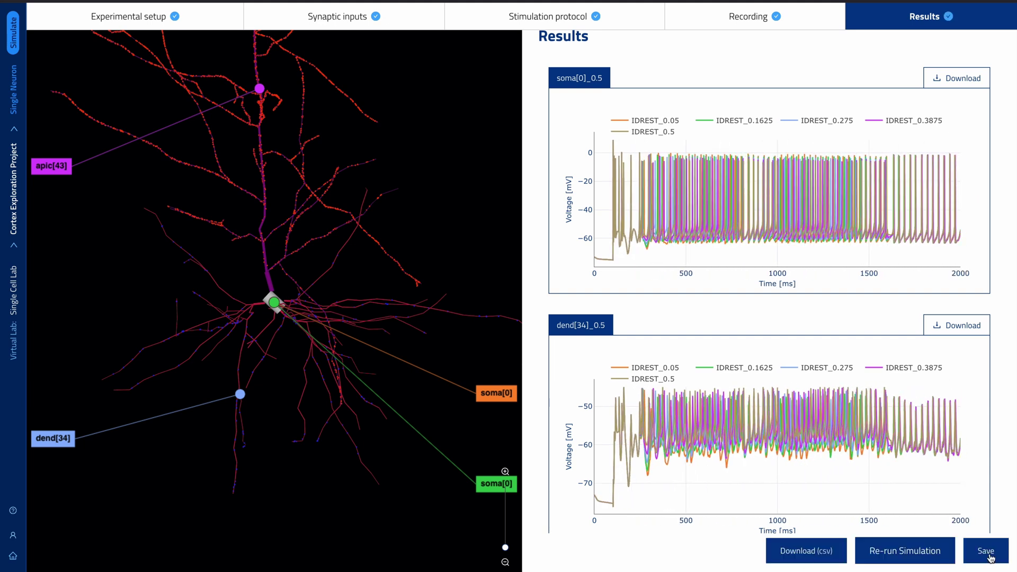
- Save the simulation experiment as "cADpyr_L5TPC A+/B- recording" with the description "Rat cADpyr_L5TPC neuron synaptome with apical excitatory and basal inhibitory synapse sets recordings"
click(987, 552)
click(435, 249)
text(cADpyr_L5TPC A+/B- recording)
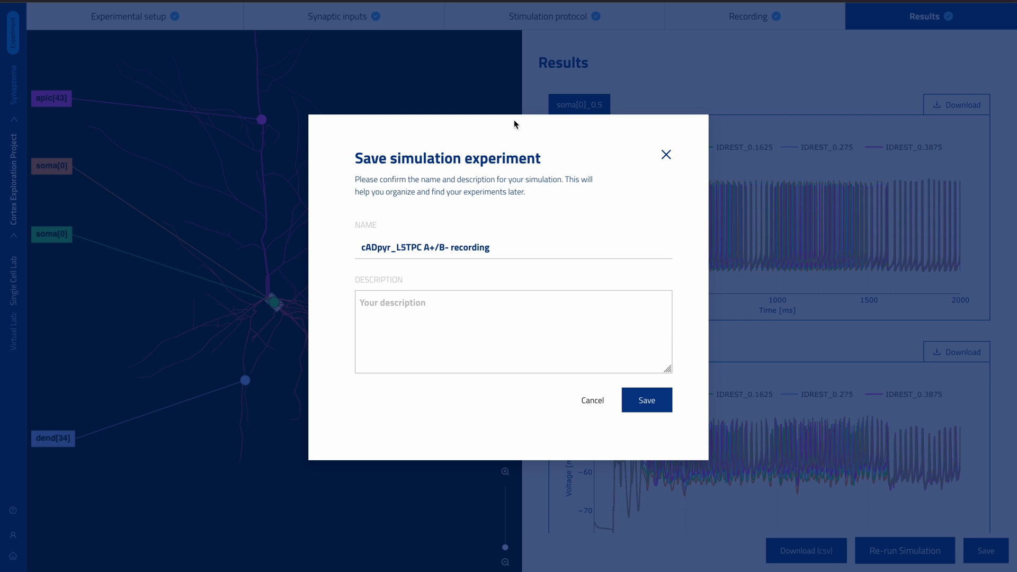
key(Tab)
text(Rat cADpyr_L5TPC neuron synaptome with apical excitatory and basal inhibitory synapse sets recordings)
click(660, 400)
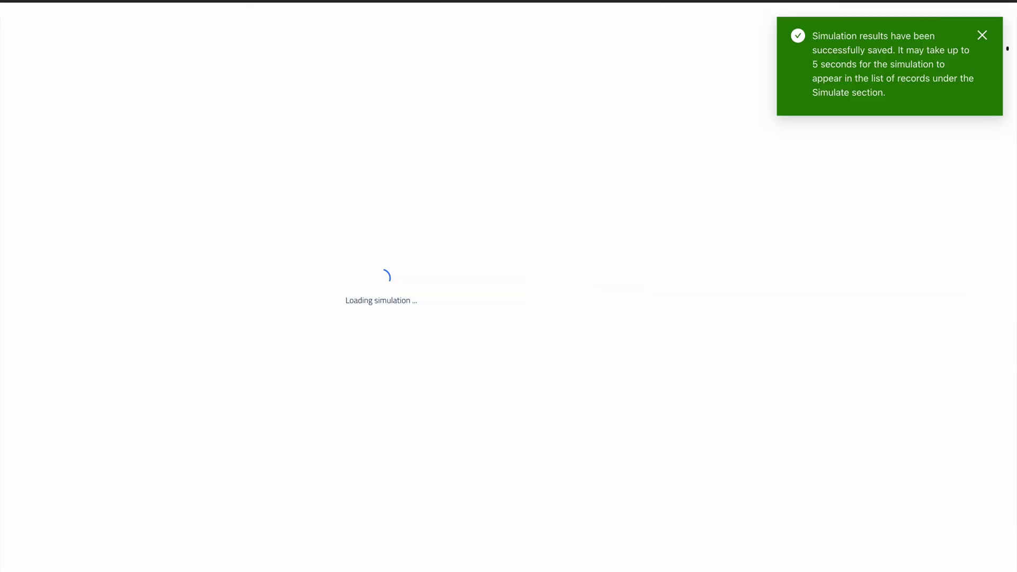
click(988, 23)
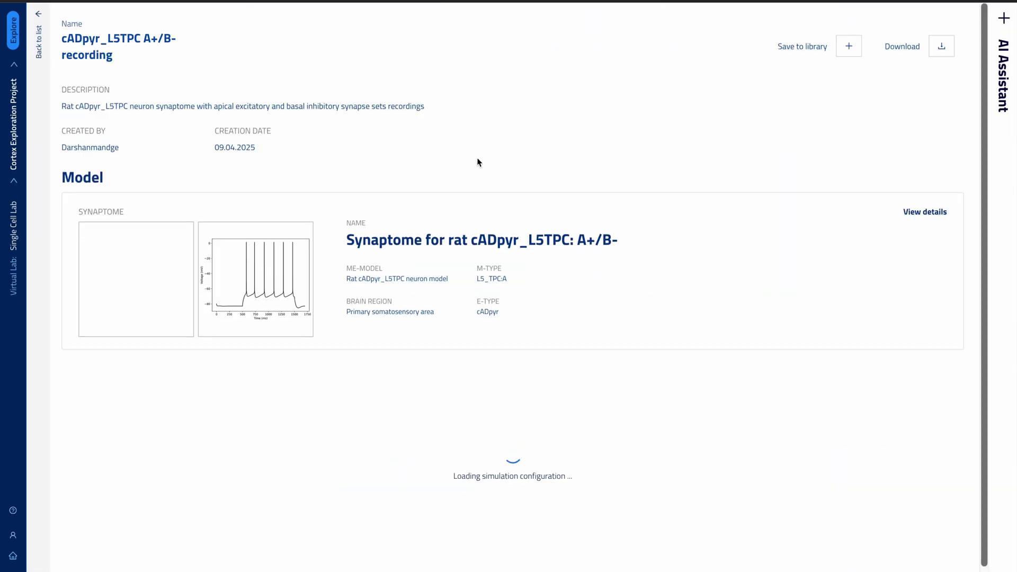
- Add the saved simulation experiment to the project library and view it among the library's synaptome simulations
click(812, 48)
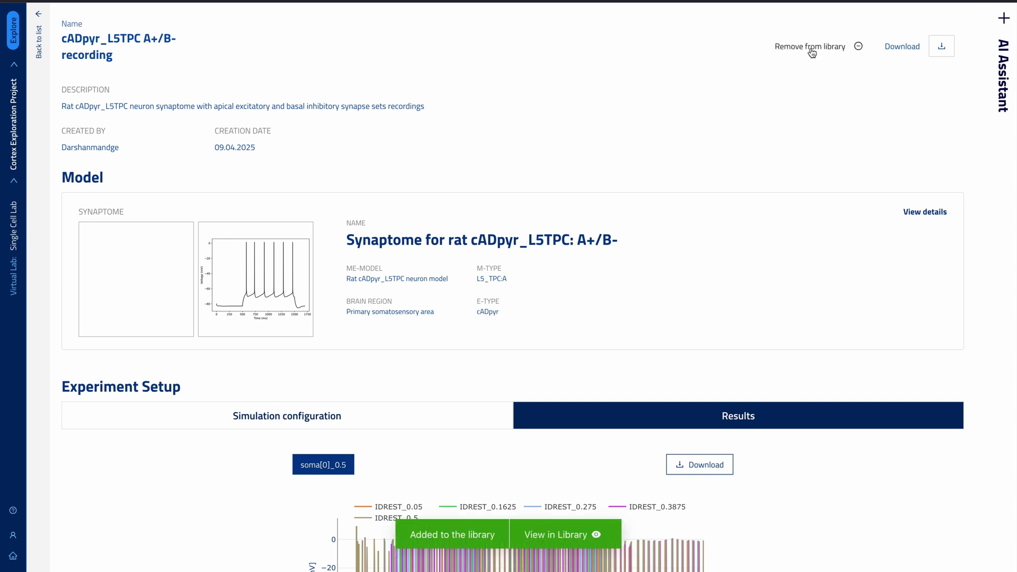
click(552, 534)
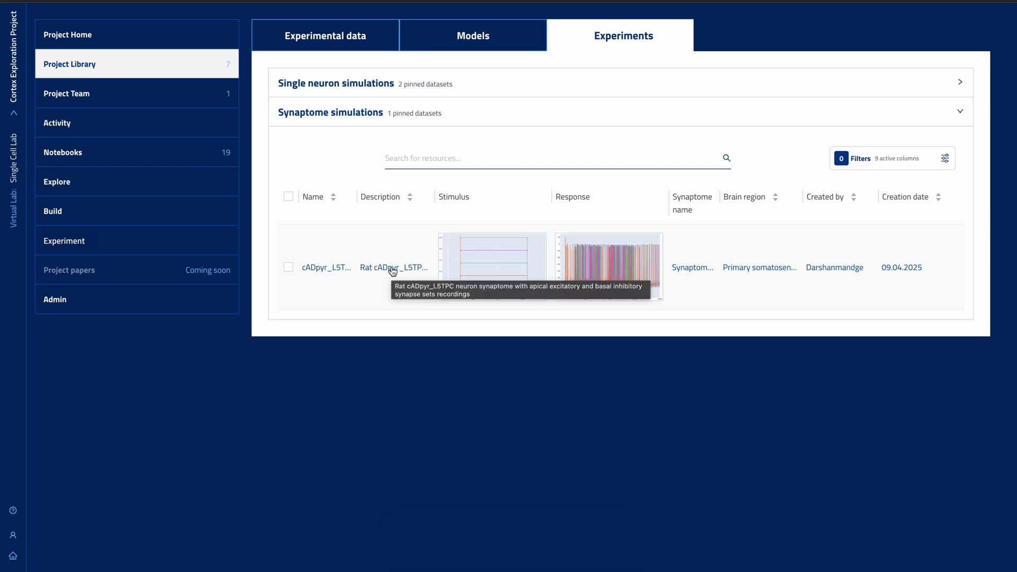
- Open the rat cADpyr_L5TPC synaptome from the library's models and review its configuration, synapse groups and saved simulation
click(473, 38)
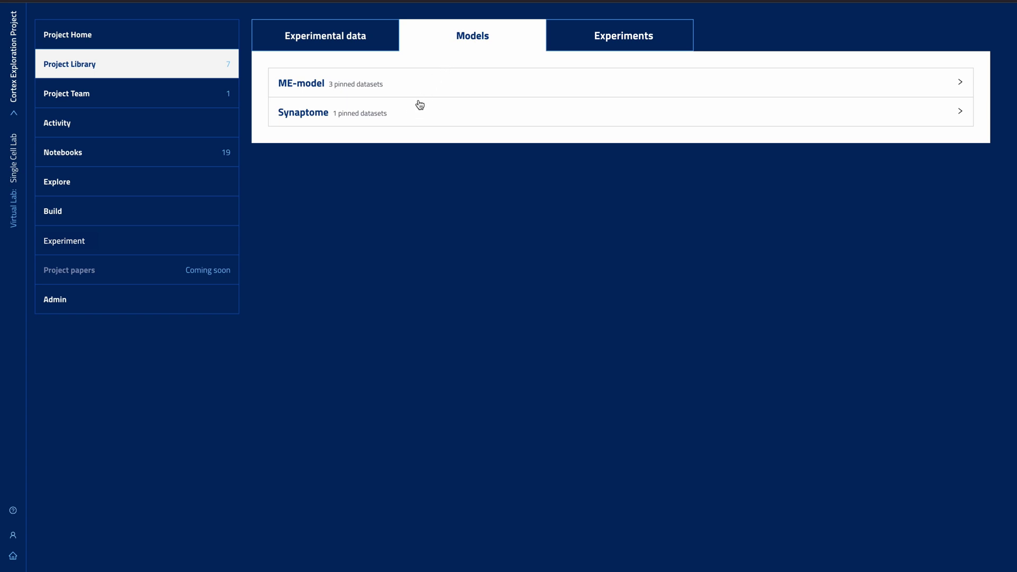
click(414, 119)
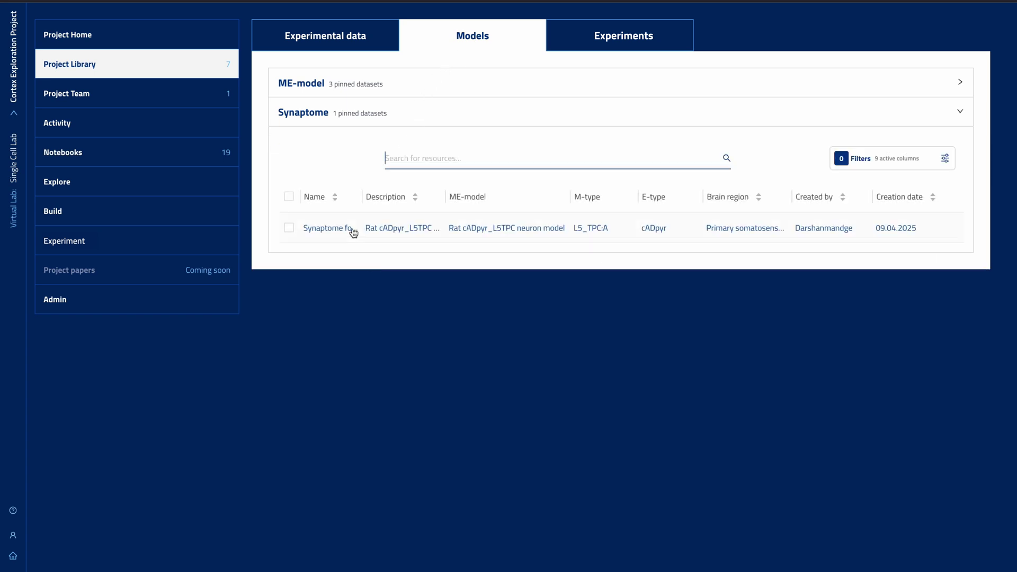
click(351, 233)
scroll(427, 379, down, 2)
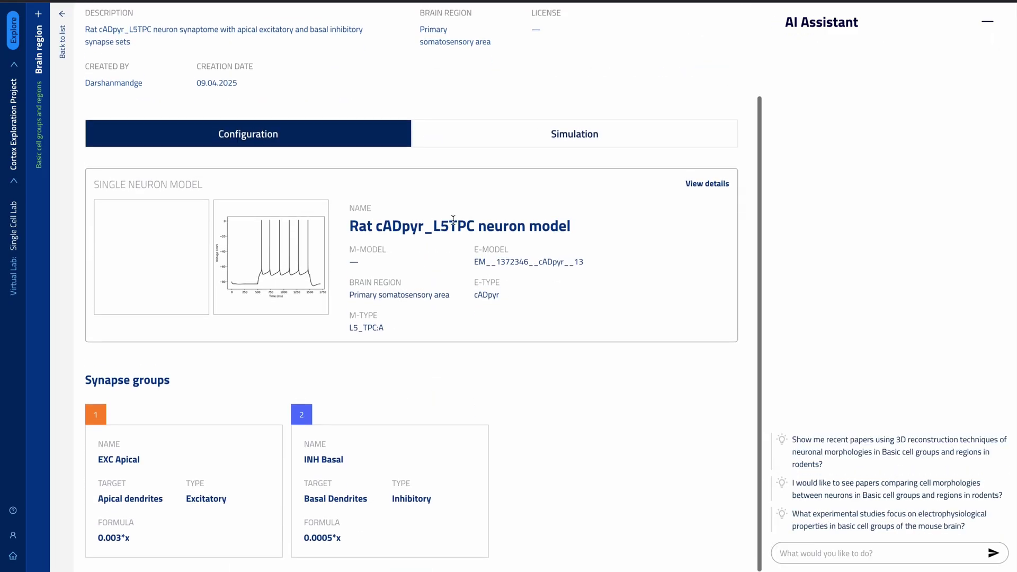
click(559, 140)
scroll(404, 343, down, 4)
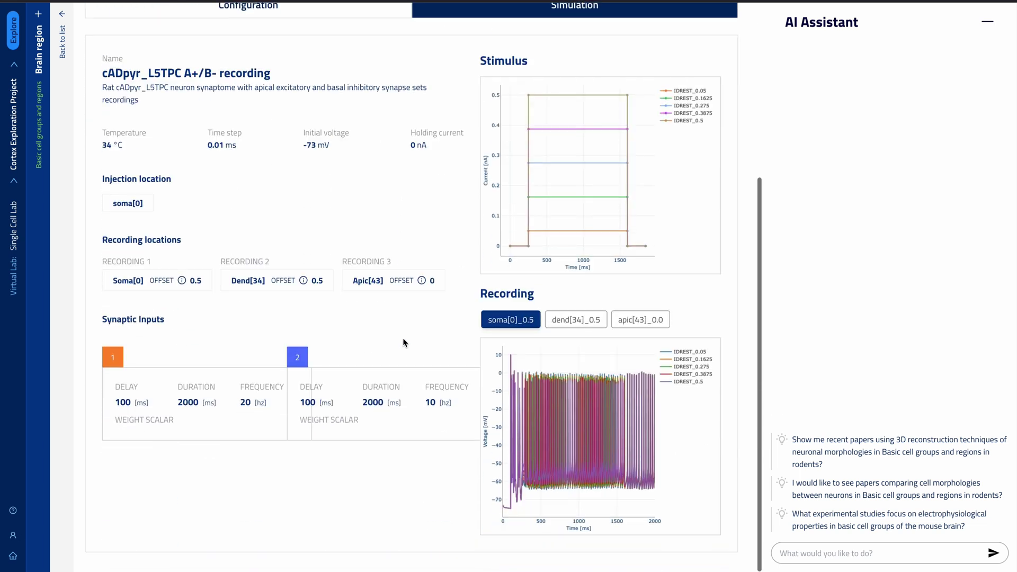
scroll(476, 371, up, 4)
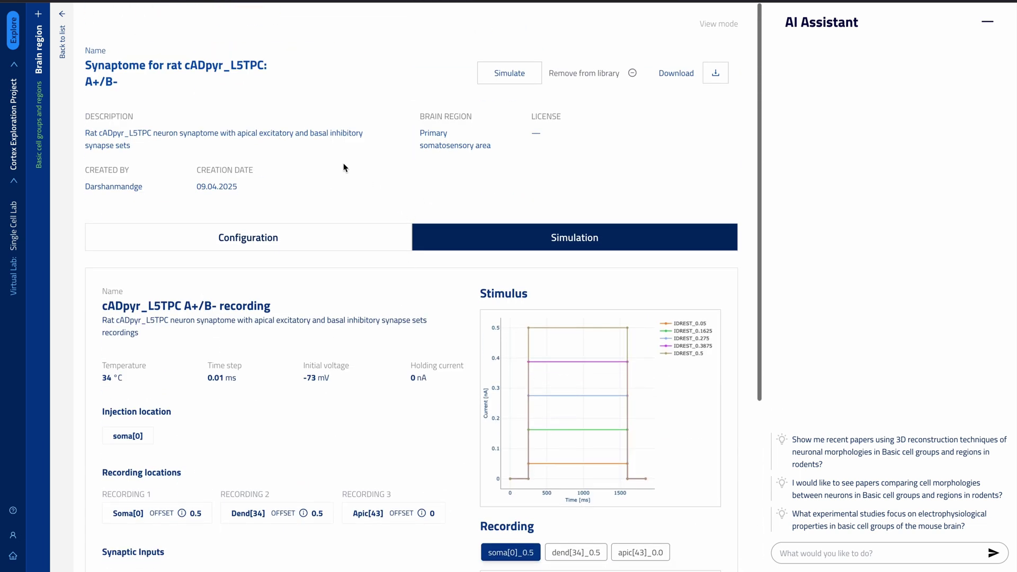